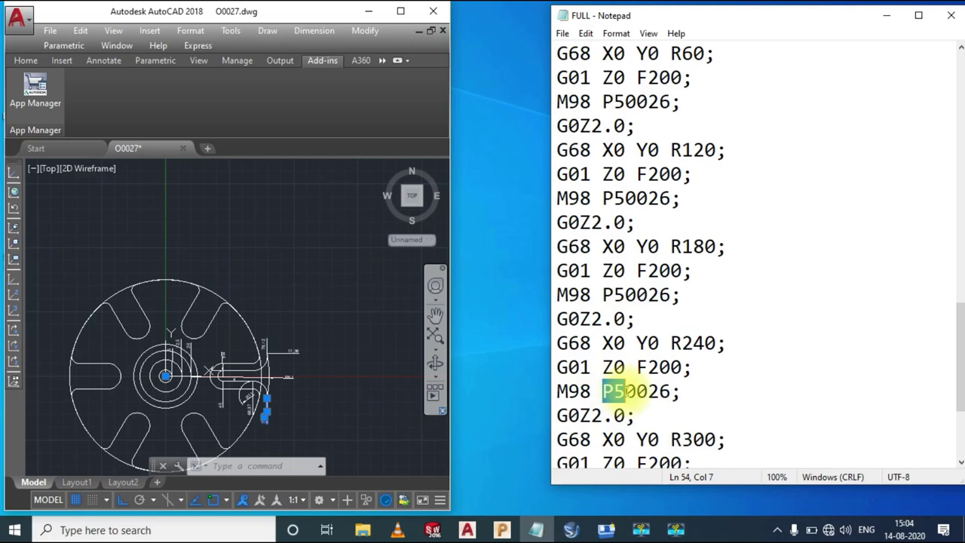
Review the closing blocks of the FULL G-code program, from the R240 slot's retract through the R300 slot, G0Z100 and M05.
drag(580, 414, 625, 414)
click(378, 391)
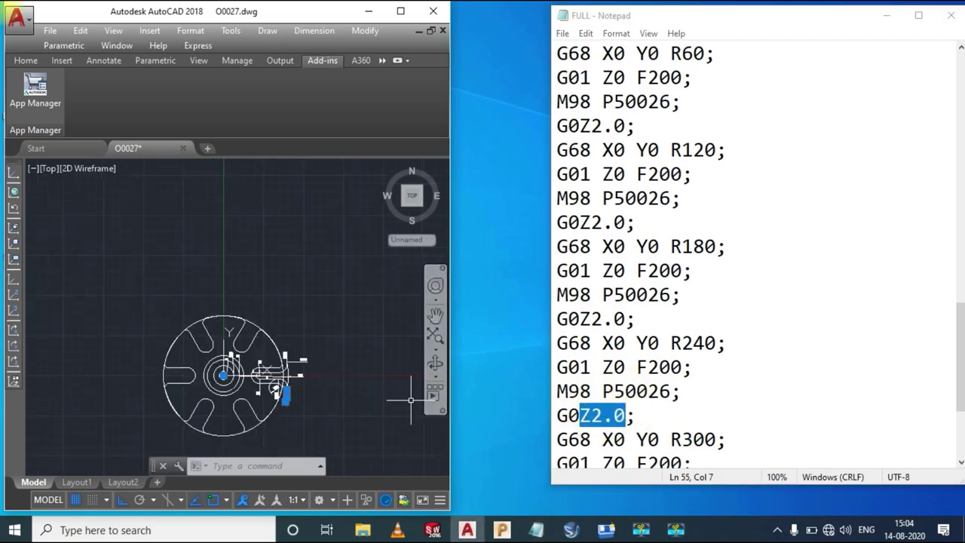
scroll(247, 371, up, 3)
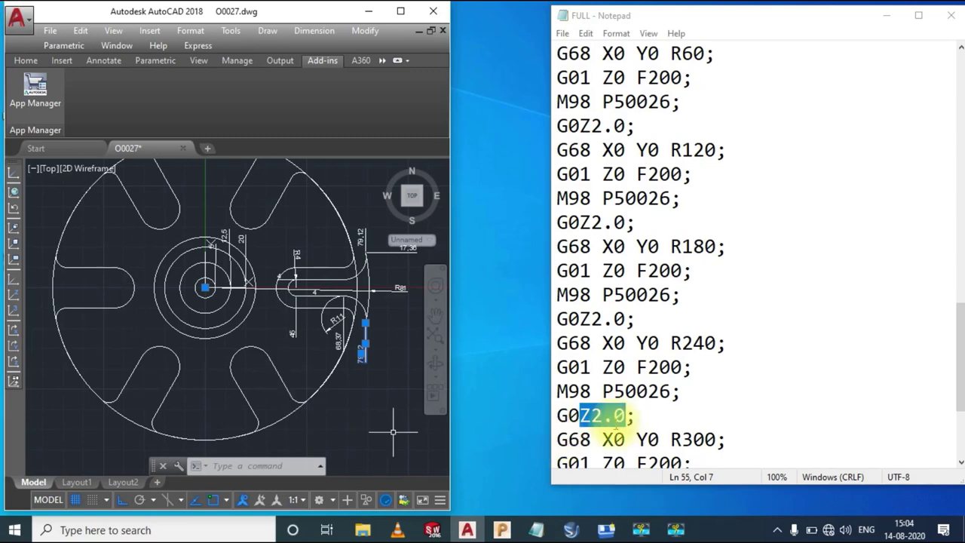
scroll(584, 416, down, 1)
drag(559, 368, 715, 367)
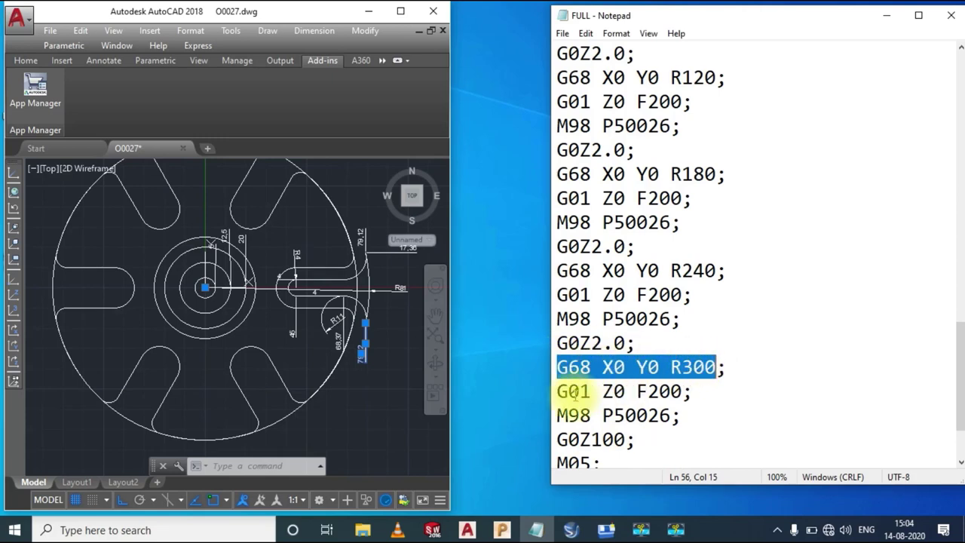
drag(558, 391, 682, 391)
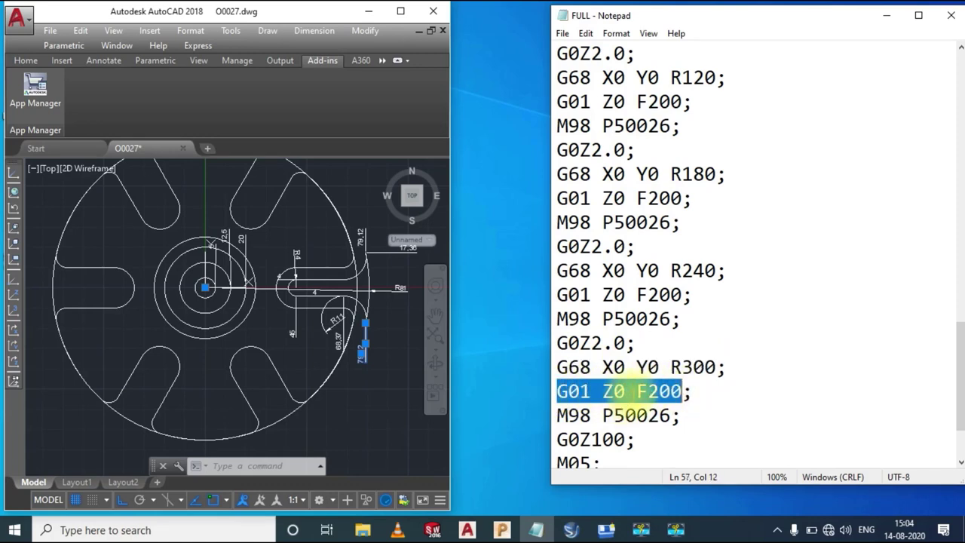
drag(557, 416, 669, 415)
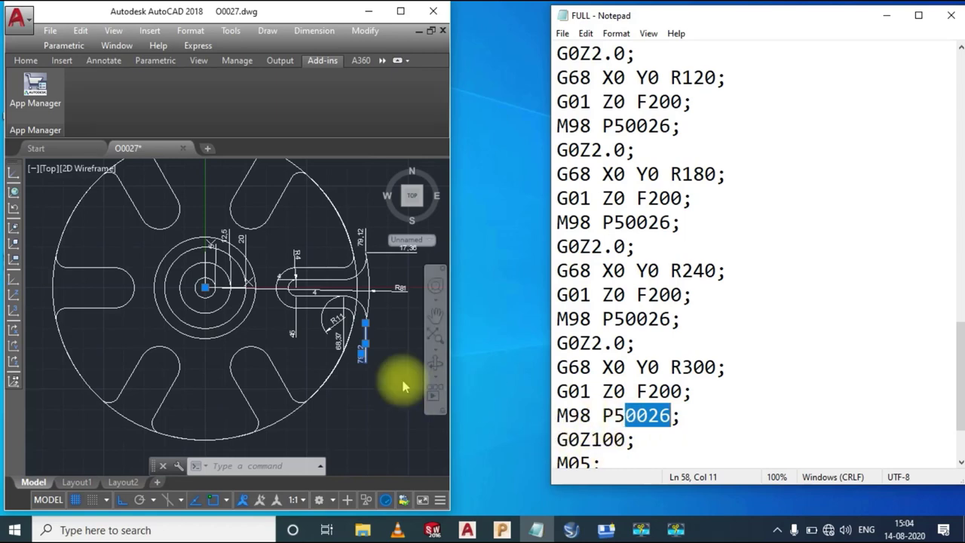
drag(557, 439, 630, 441)
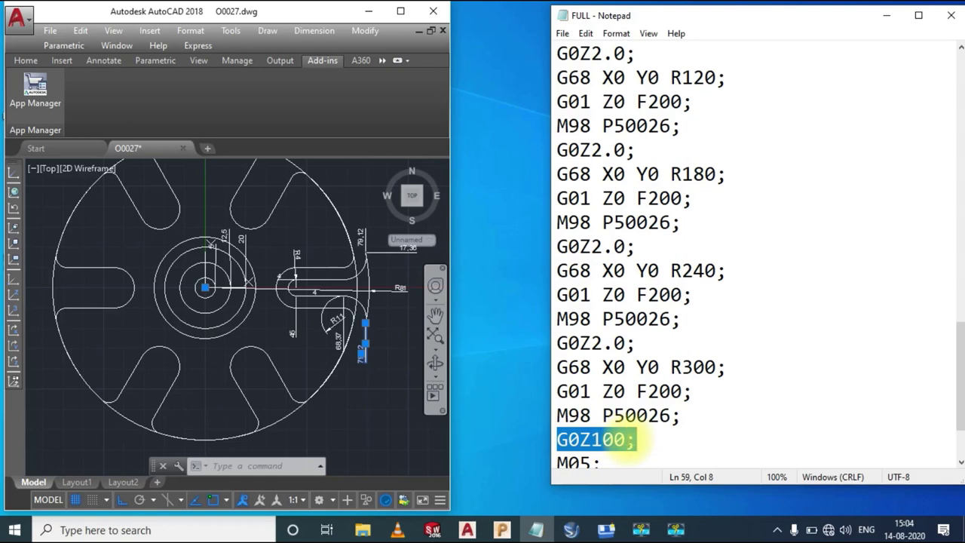
scroll(596, 456, down, 1)
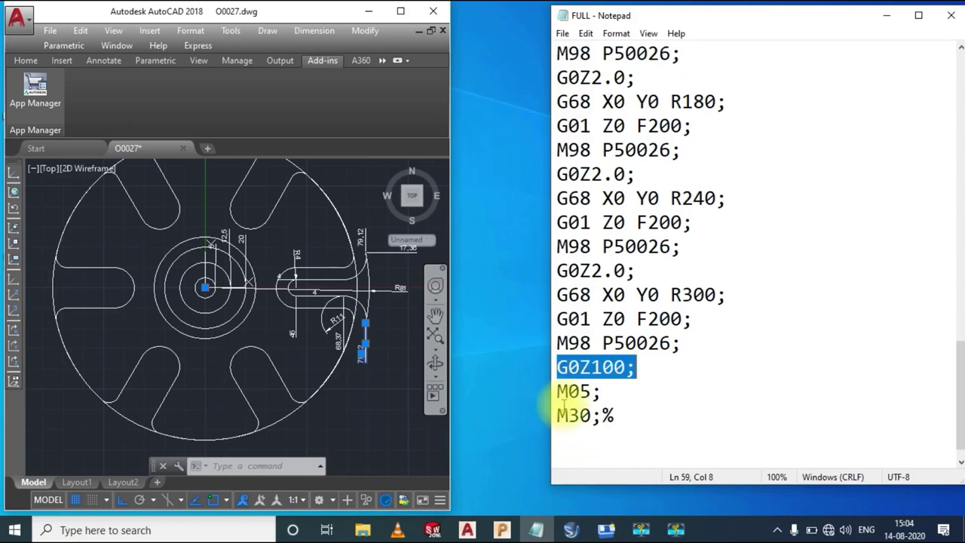
drag(557, 391, 592, 391)
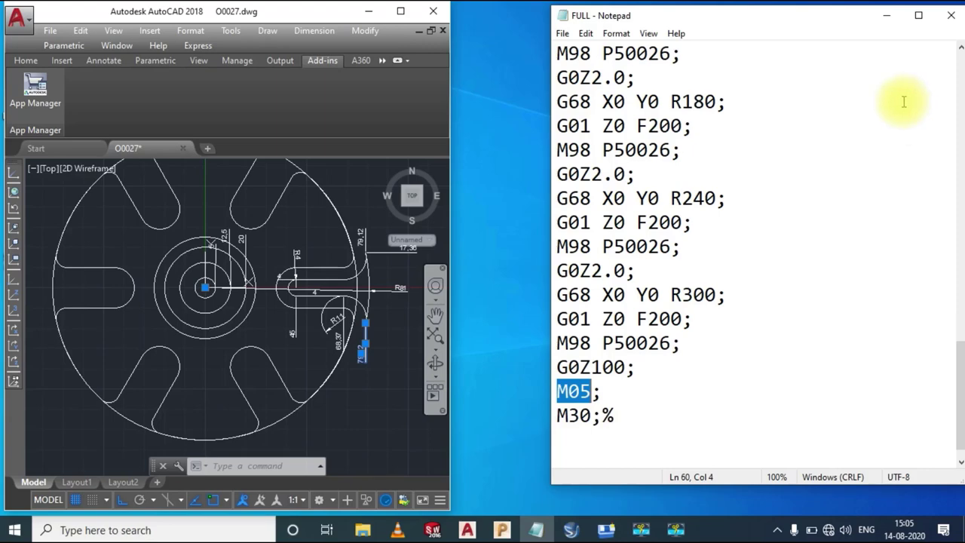
Quit AutoCAD, saving the changes to O0027.dwg, and close the running FANUC 0iM simulation by accepting its save dialog.
click(886, 15)
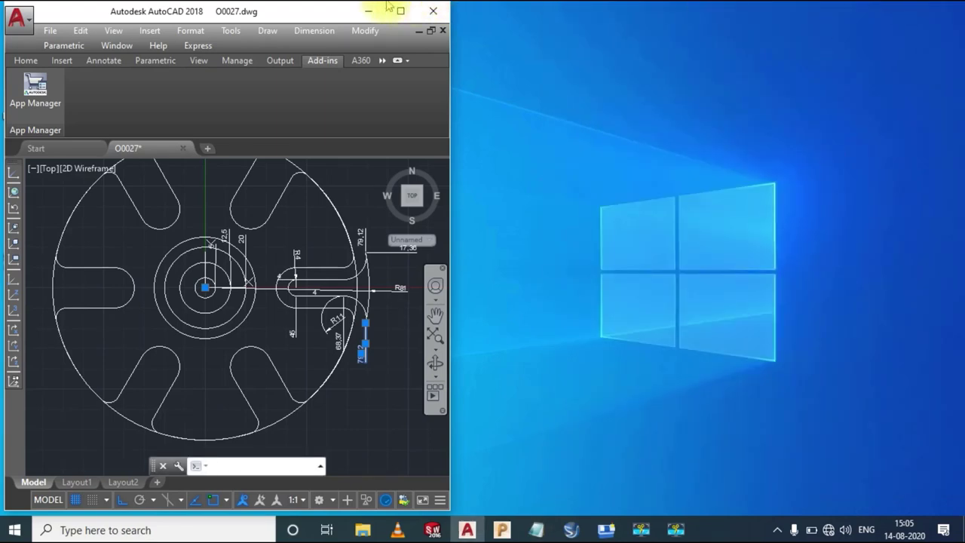
key(ctrl+q)
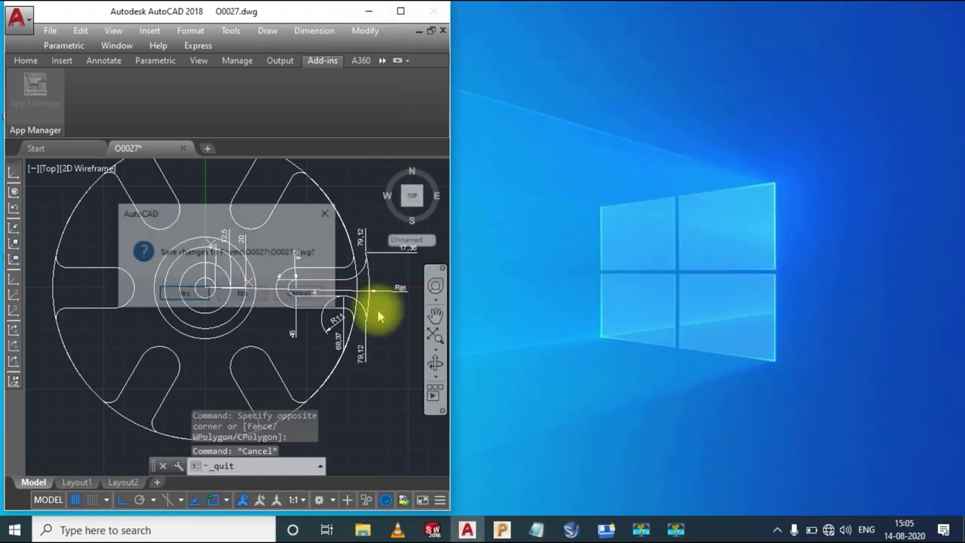
click(192, 301)
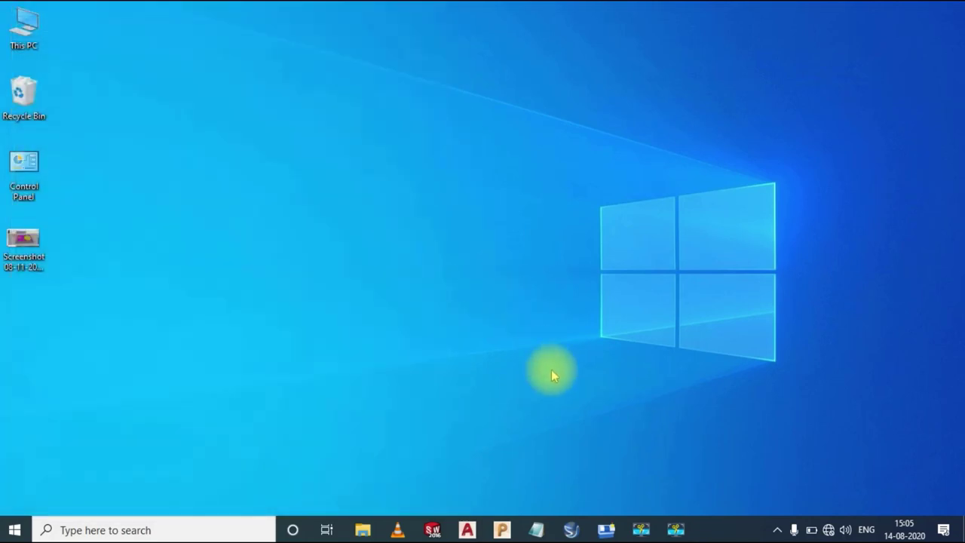
click(606, 530)
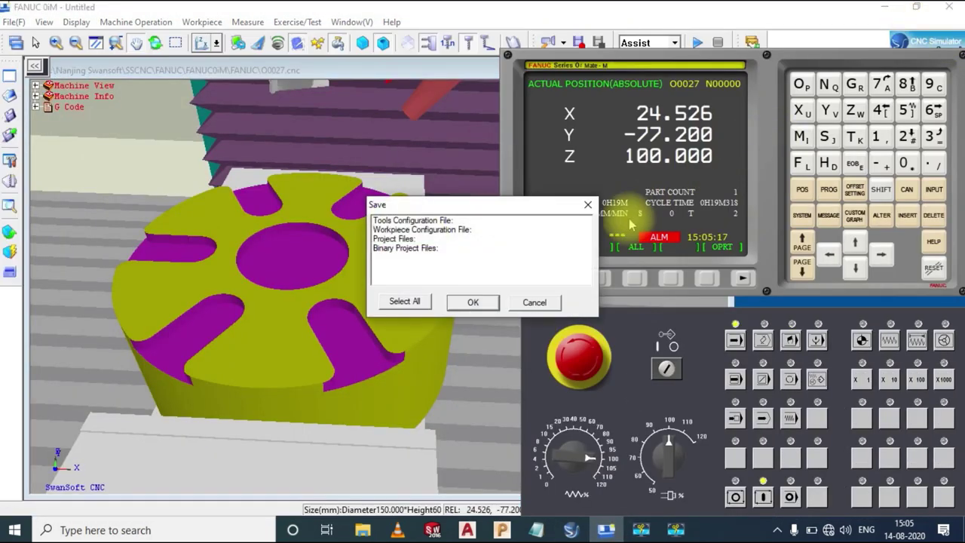
click(468, 302)
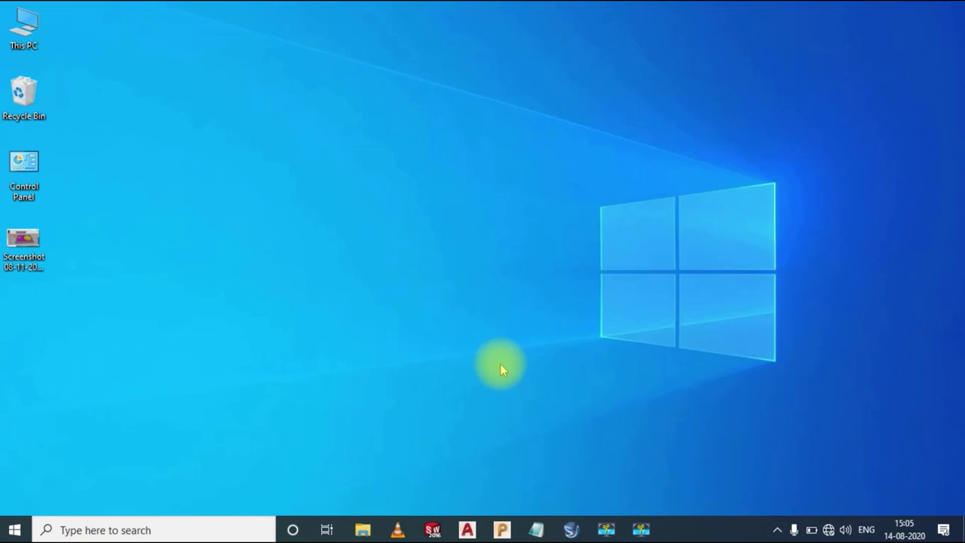
Launch Swansoft CNC Simulation with the FANUC 0iM system and release the machine's emergency stop.
click(578, 530)
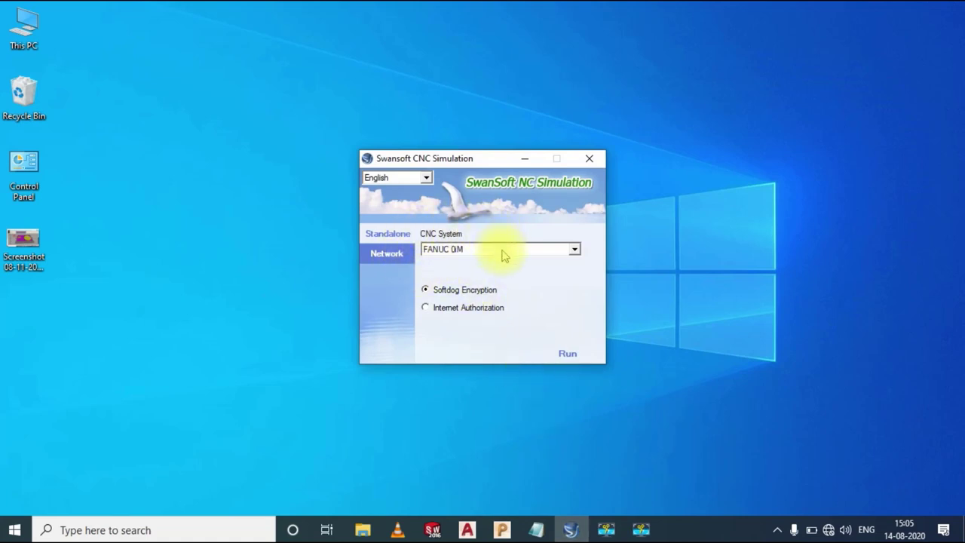
click(568, 357)
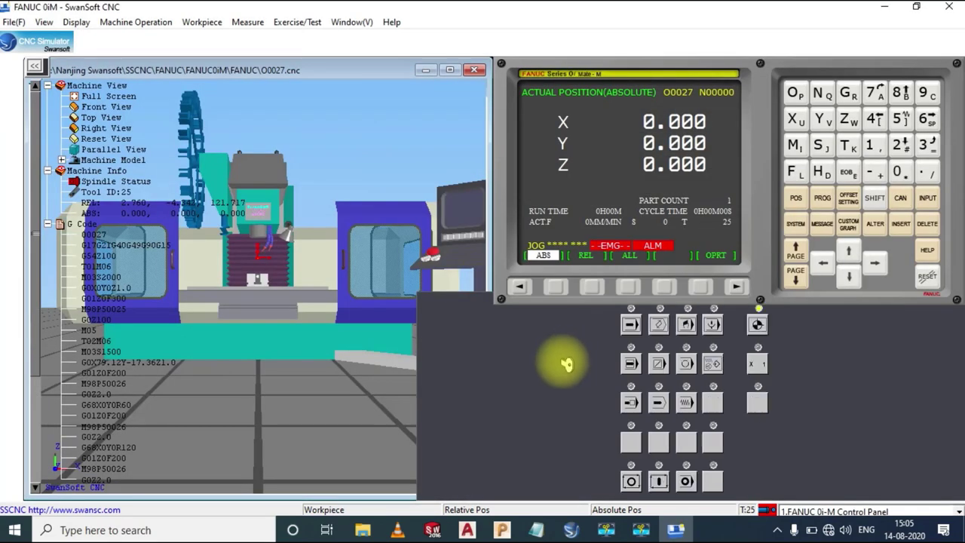
click(479, 345)
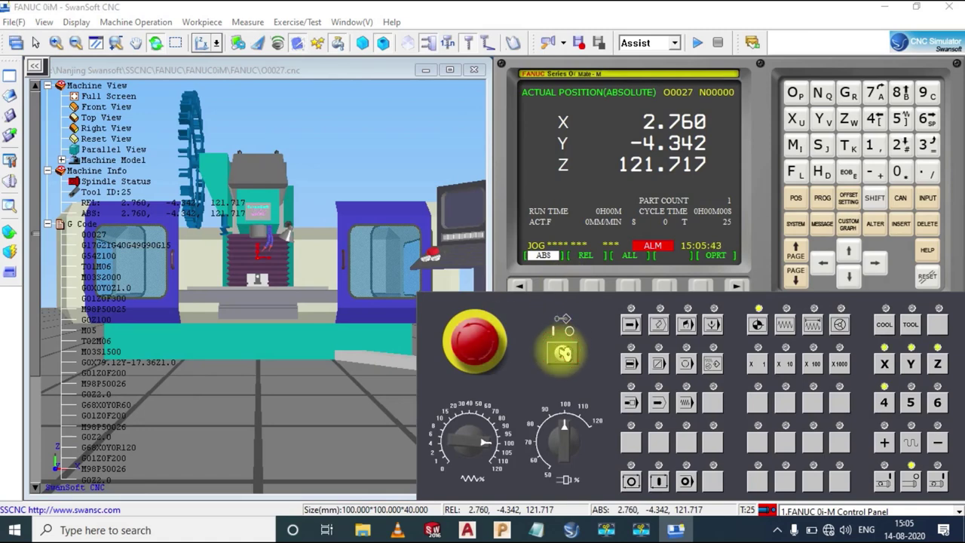
Put the control in edit mode and display its program directory.
click(824, 199)
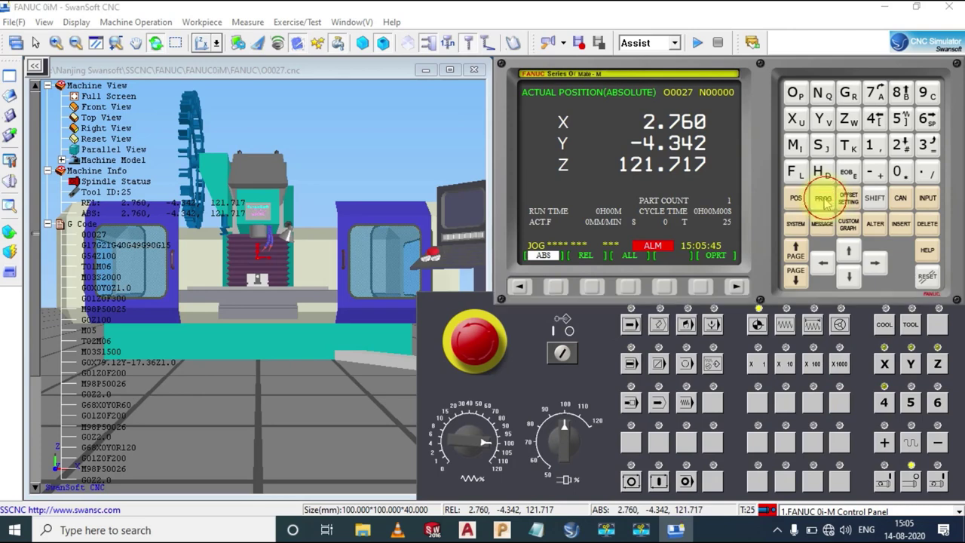
click(658, 324)
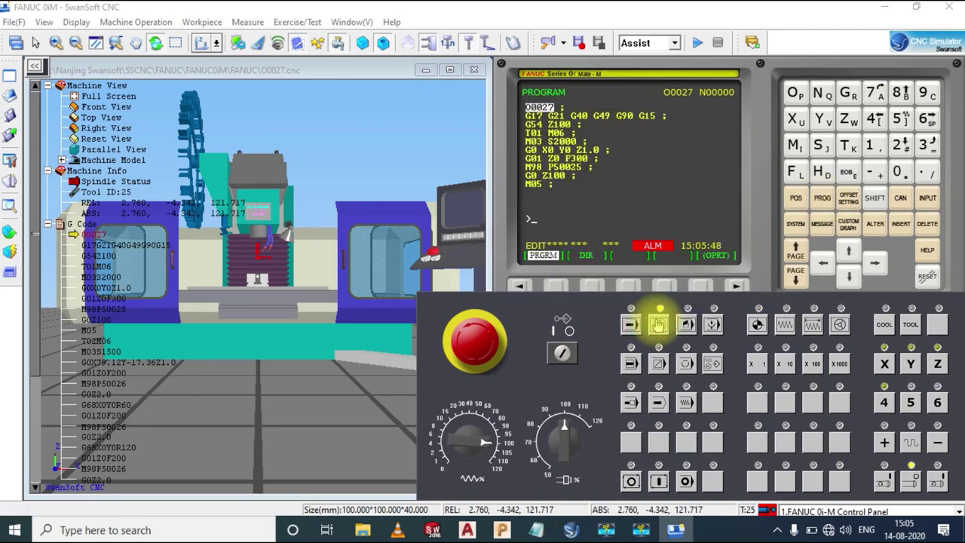
click(591, 285)
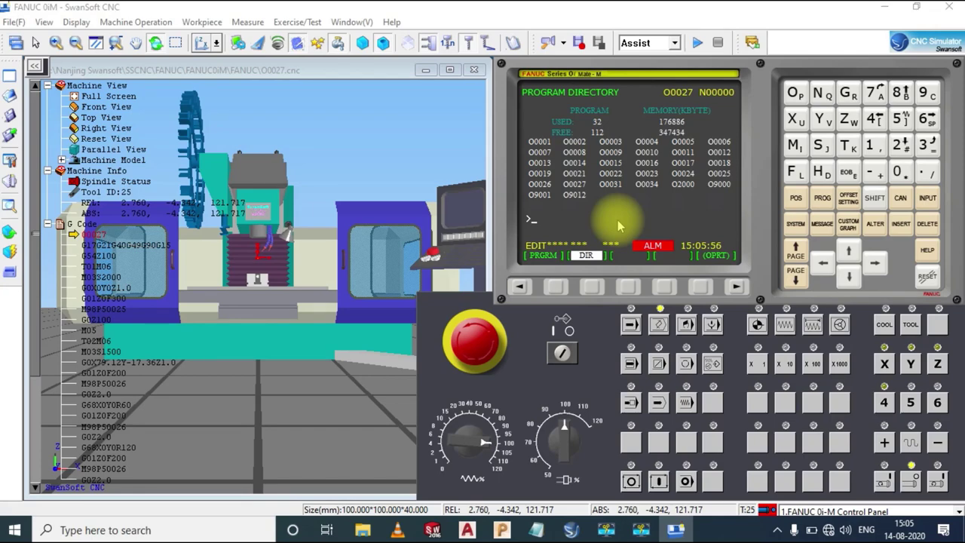
Close the FULL text file in Notepad and check the program files in the O0027 folder in File Explorer.
click(534, 530)
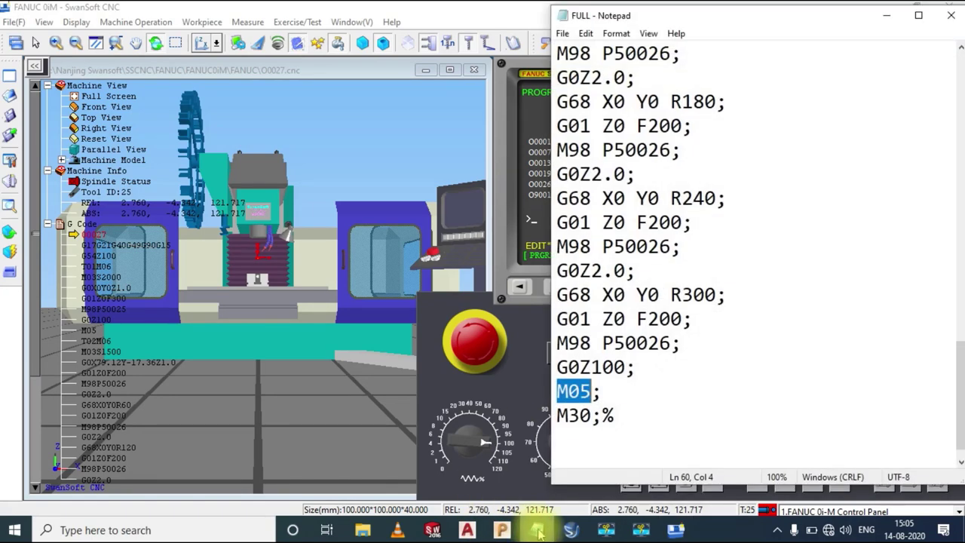
click(949, 6)
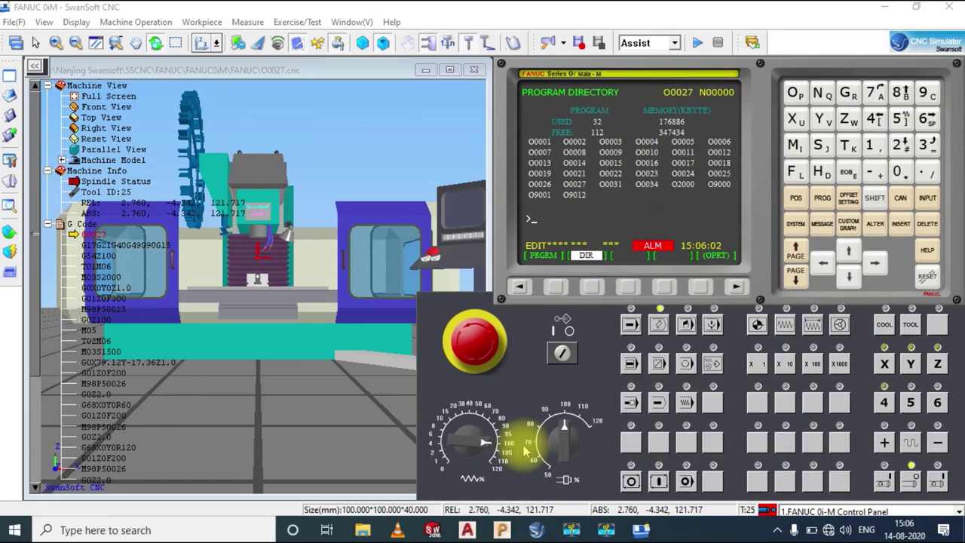
click(365, 530)
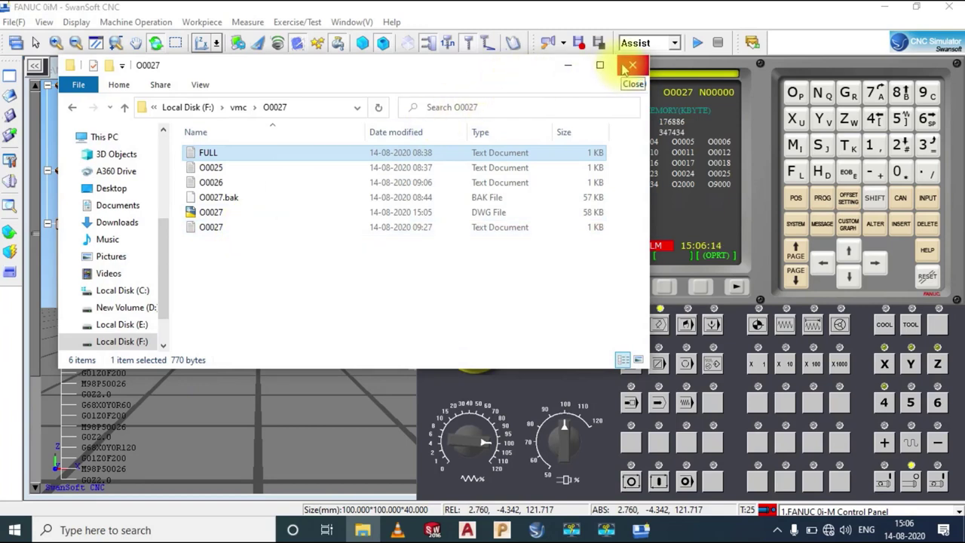
click(566, 66)
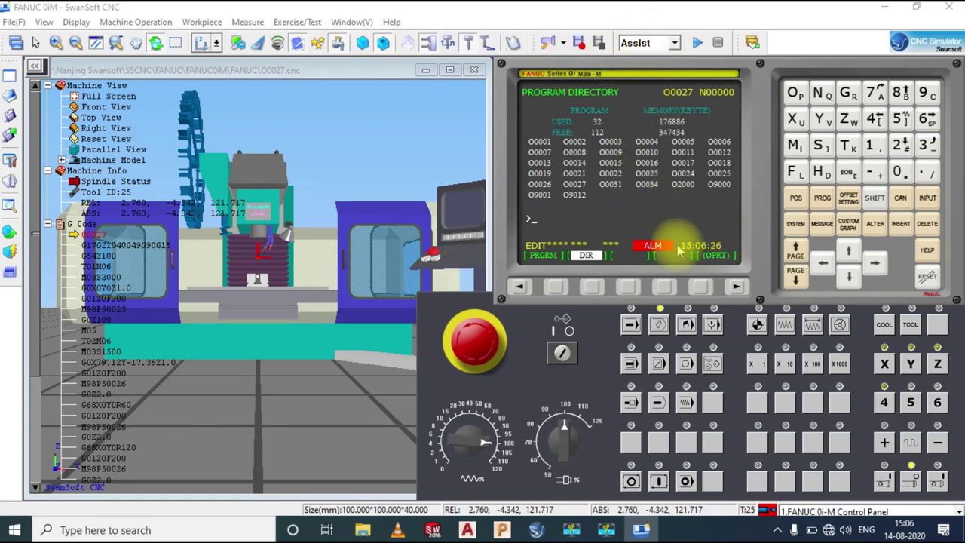
Call up program O0025 on the control and load the O0025 NC code file into it from the O0027 folder.
text(O0025)
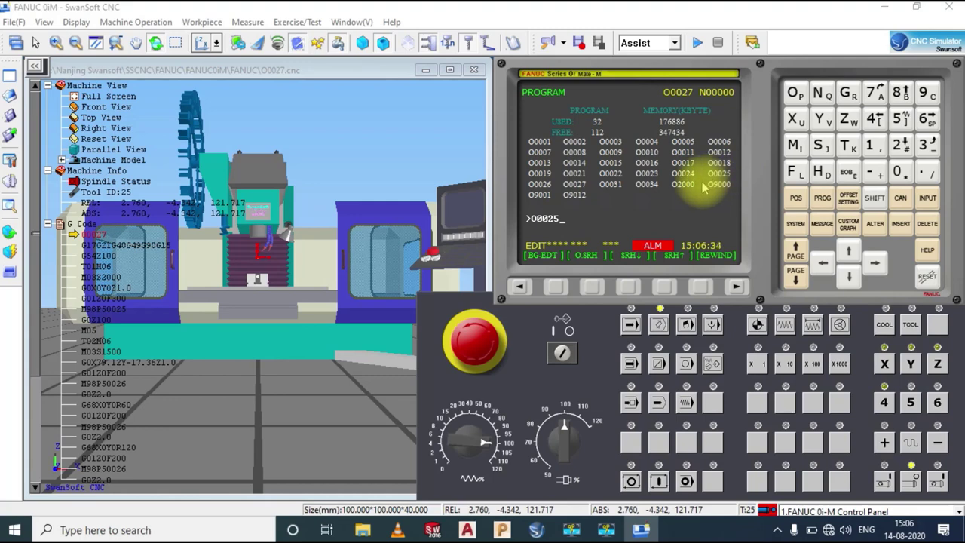
click(585, 283)
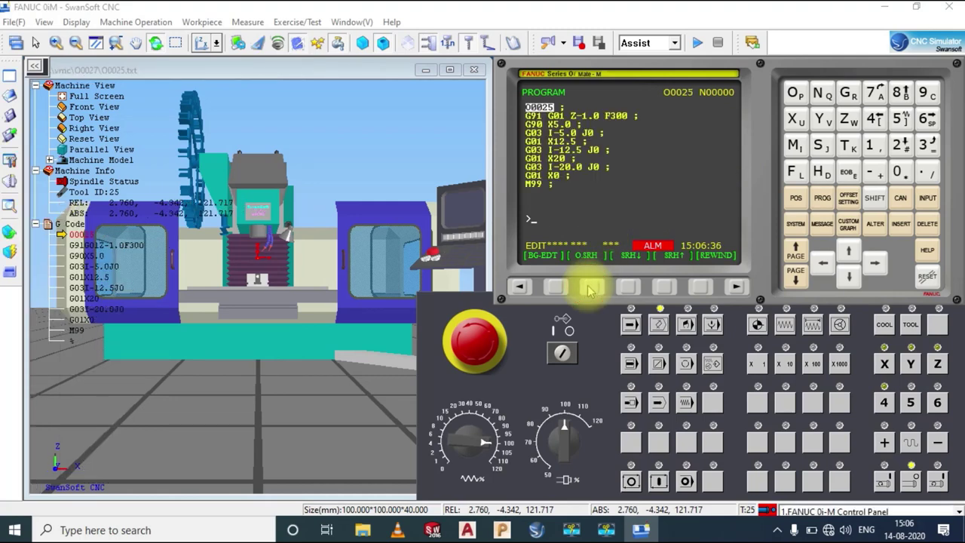
click(13, 22)
click(30, 54)
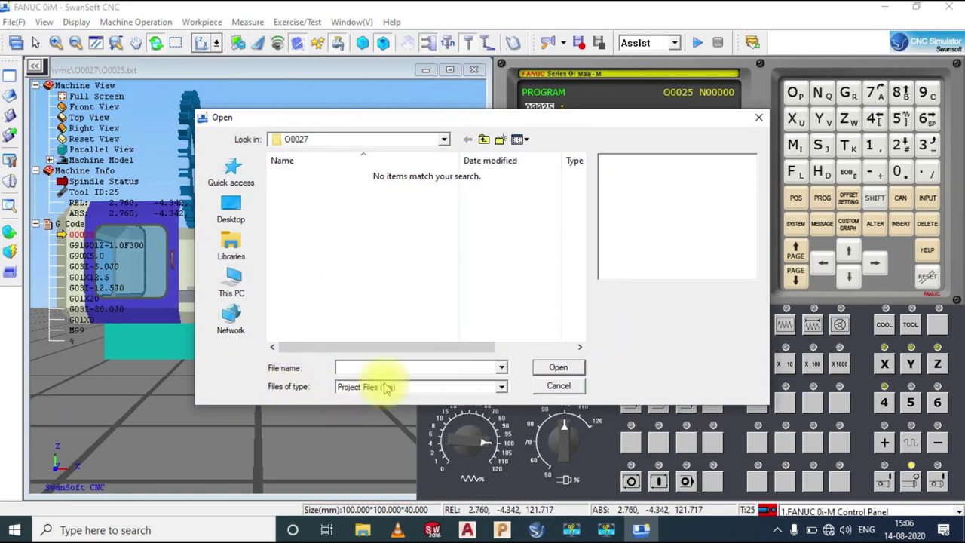
click(502, 387)
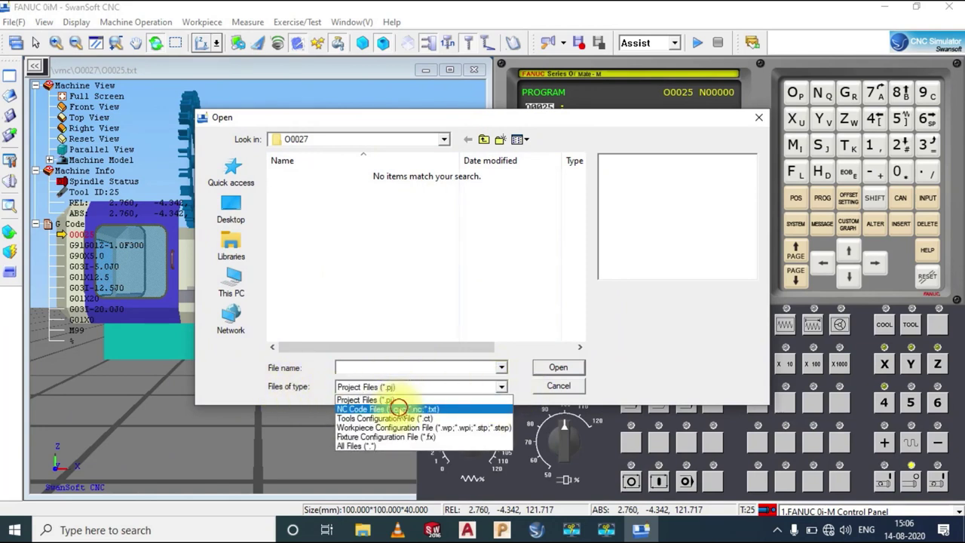
click(398, 408)
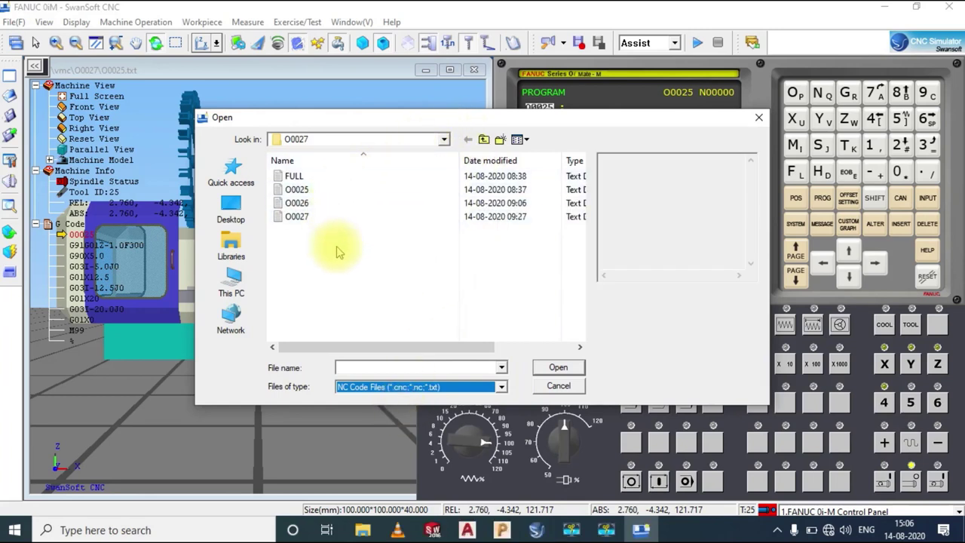
click(317, 191)
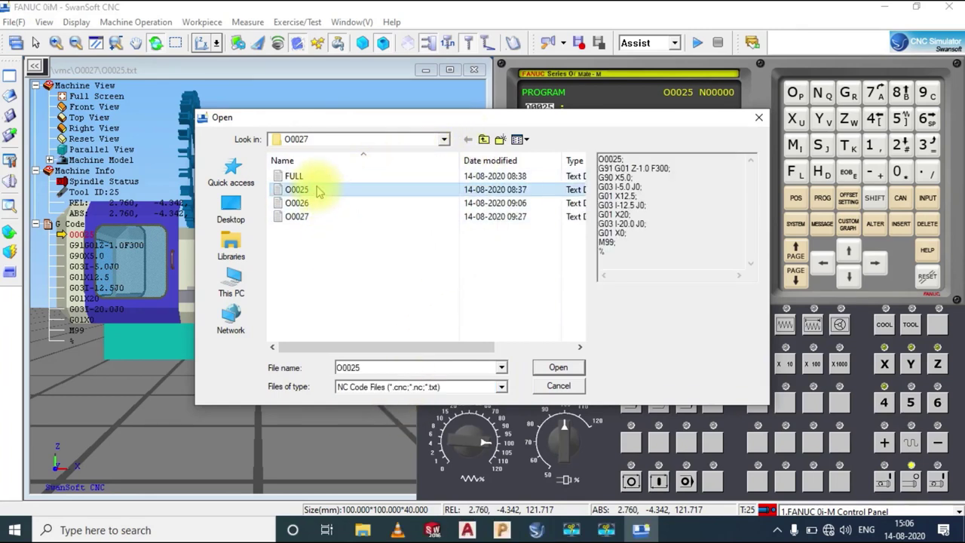
click(551, 370)
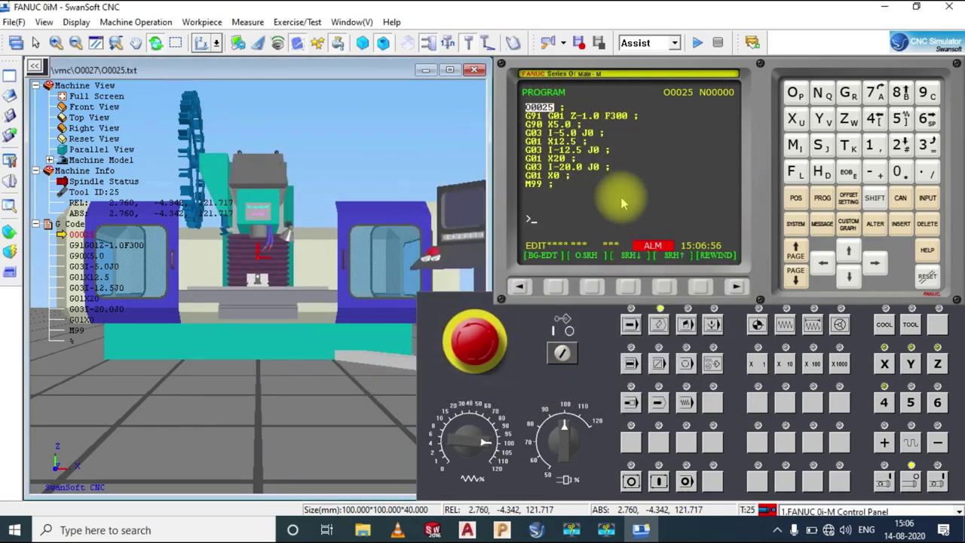
Step through the blocks of program O0025 down to G03 I-5.0 J0 and inspect the machine table up close.
click(849, 277)
click(849, 276)
click(849, 277)
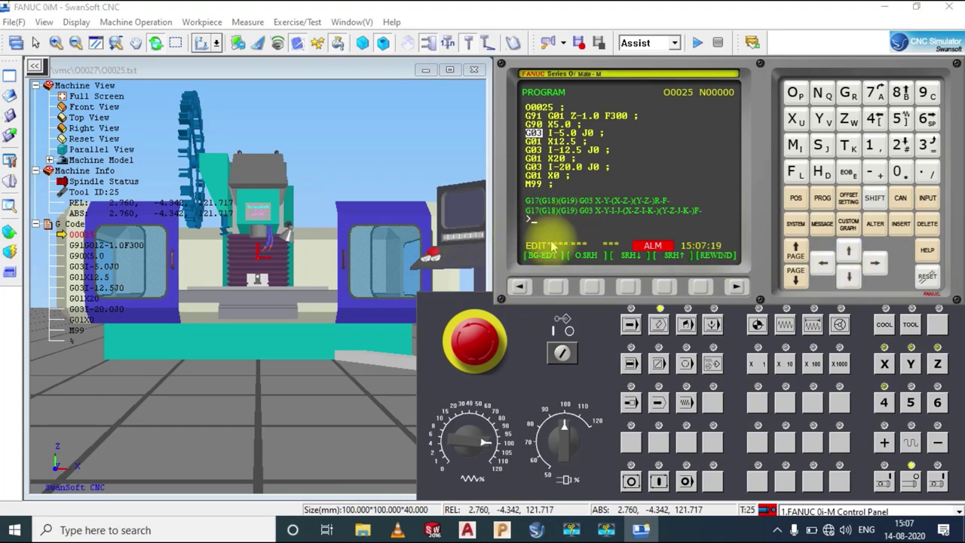
scroll(256, 279, up, 5)
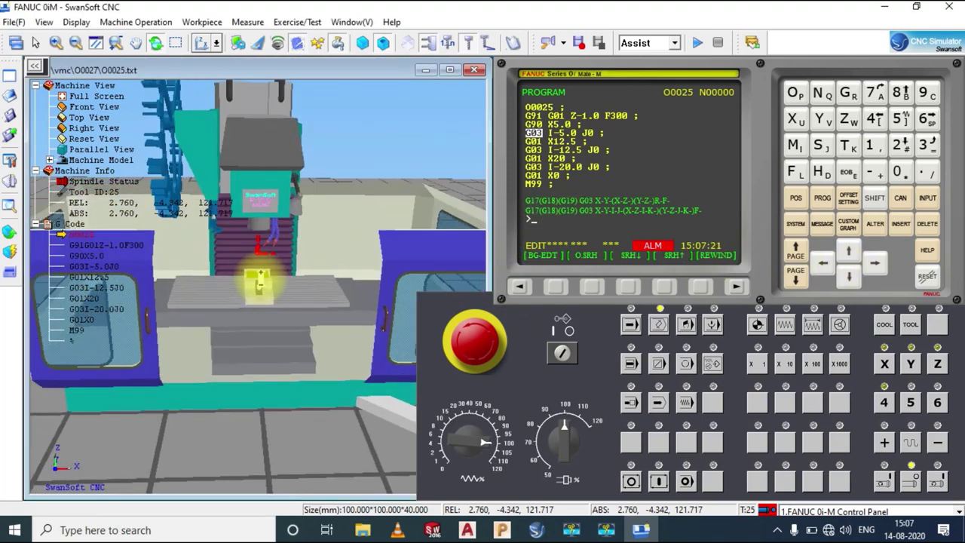
scroll(259, 281, down, 3)
Call up program O0026 on the control and load the O0026 NC code file into it from the O0027 folder.
click(822, 198)
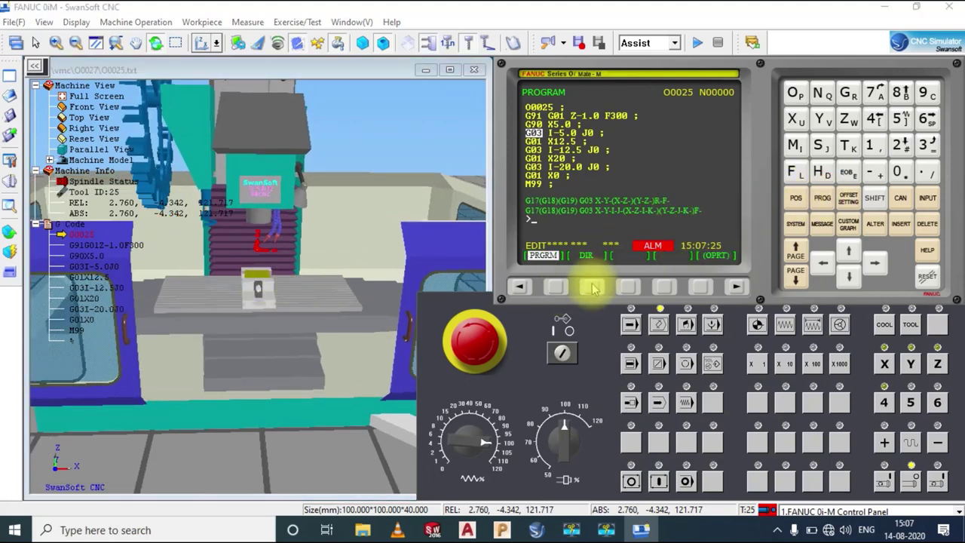
click(592, 287)
text(O0026)
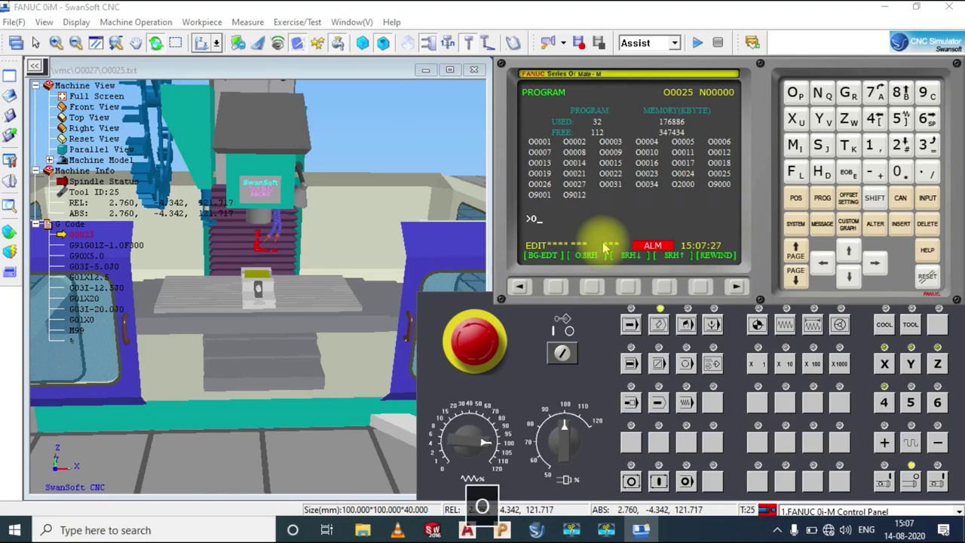
click(592, 287)
click(9, 21)
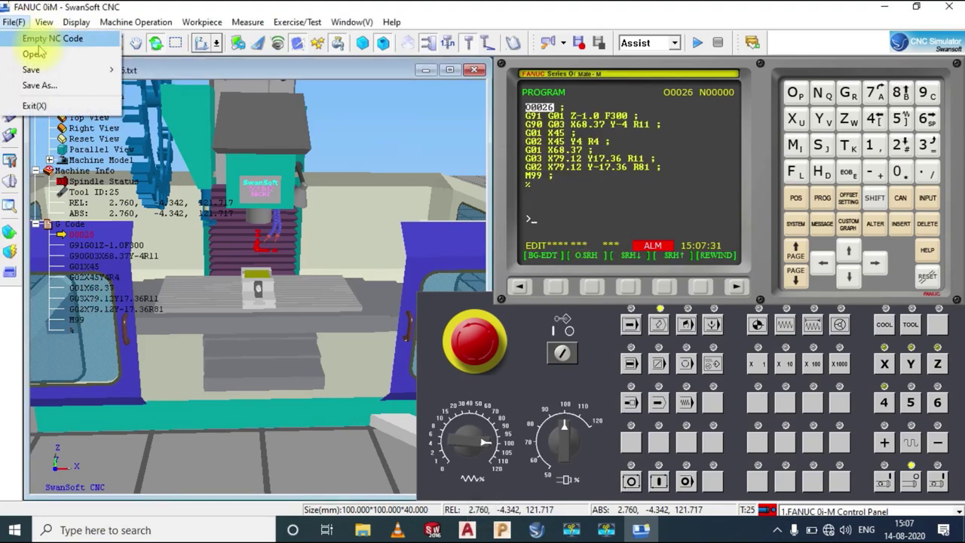
click(34, 51)
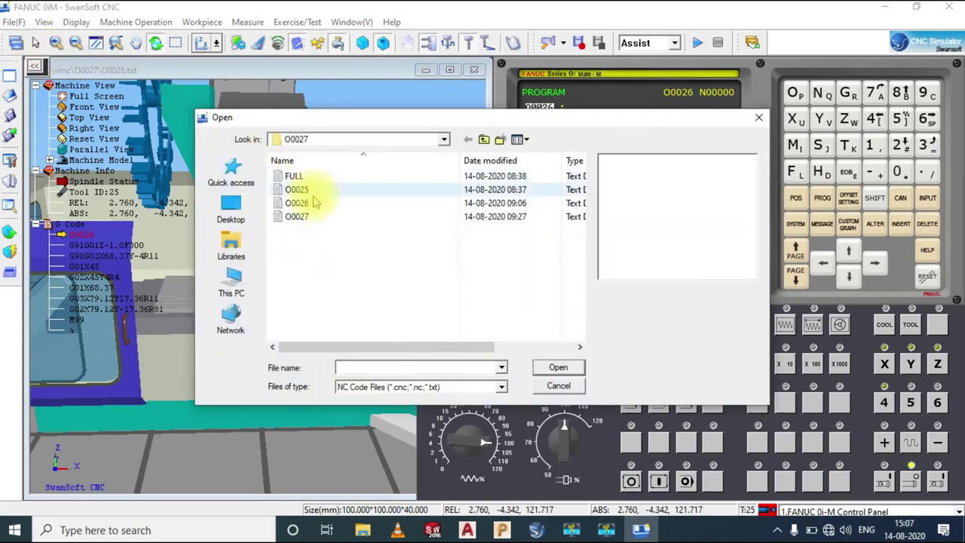
click(312, 203)
click(557, 367)
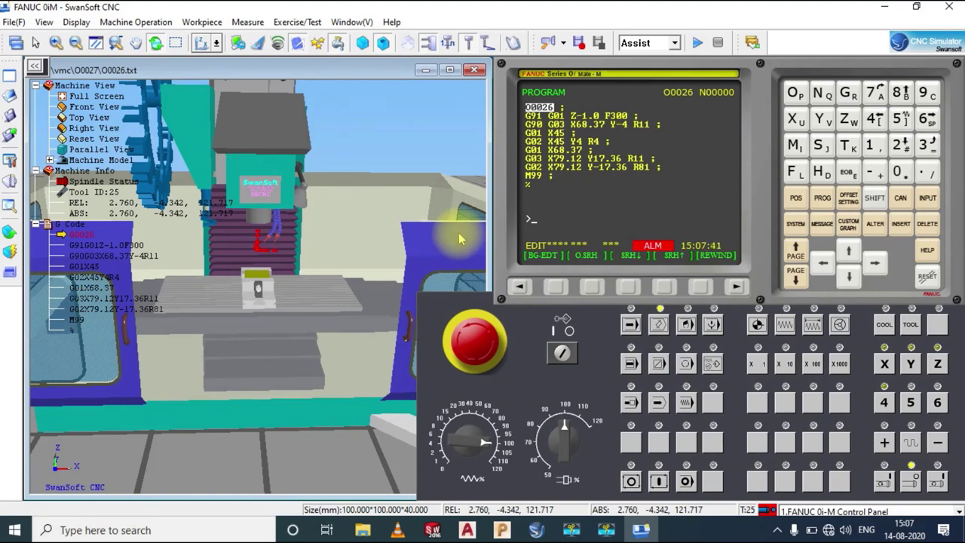
Call up main program O0027 from the control's program directory.
click(822, 197)
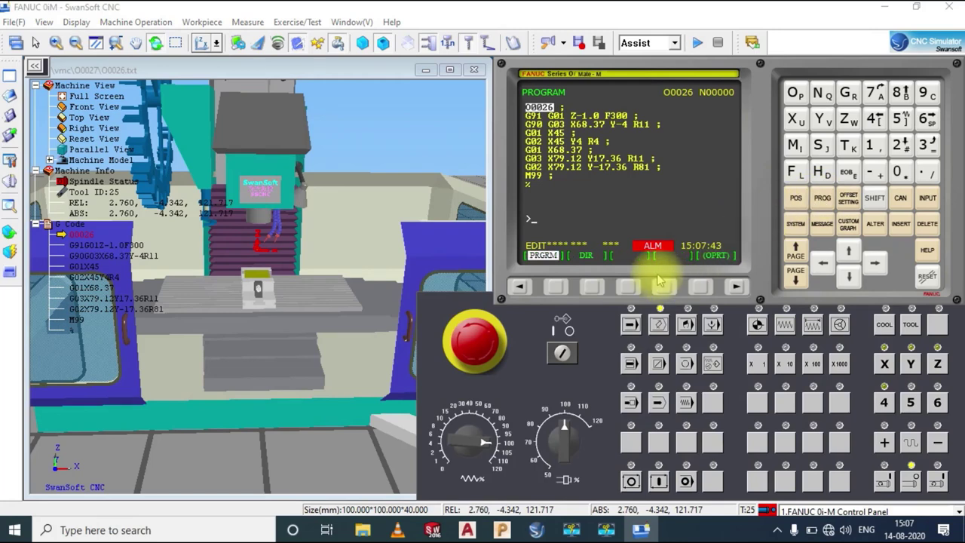
click(589, 287)
text(O)
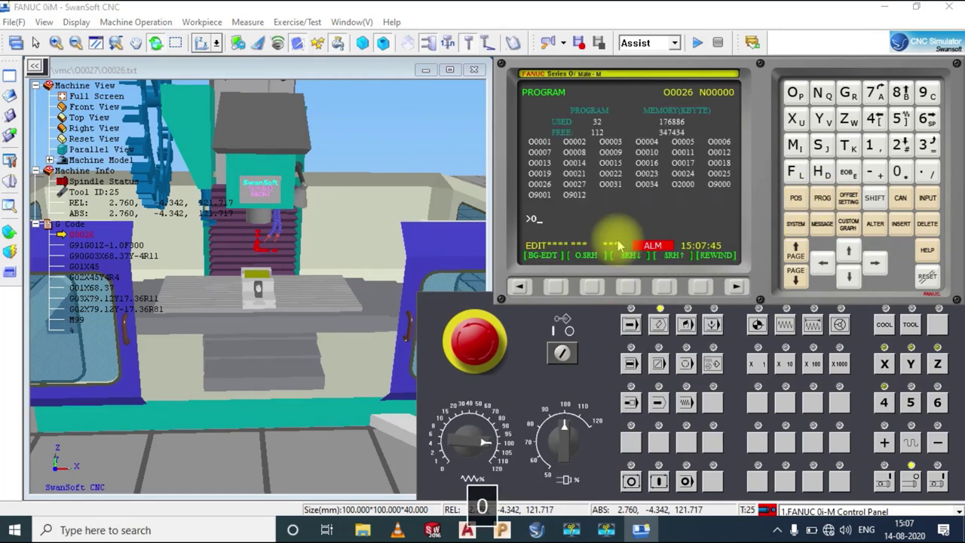
text(0027)
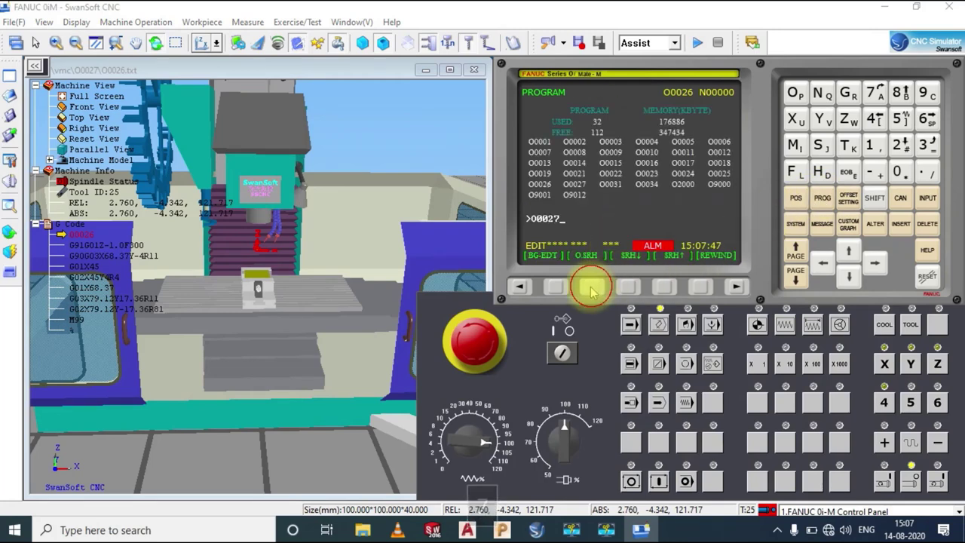
click(591, 287)
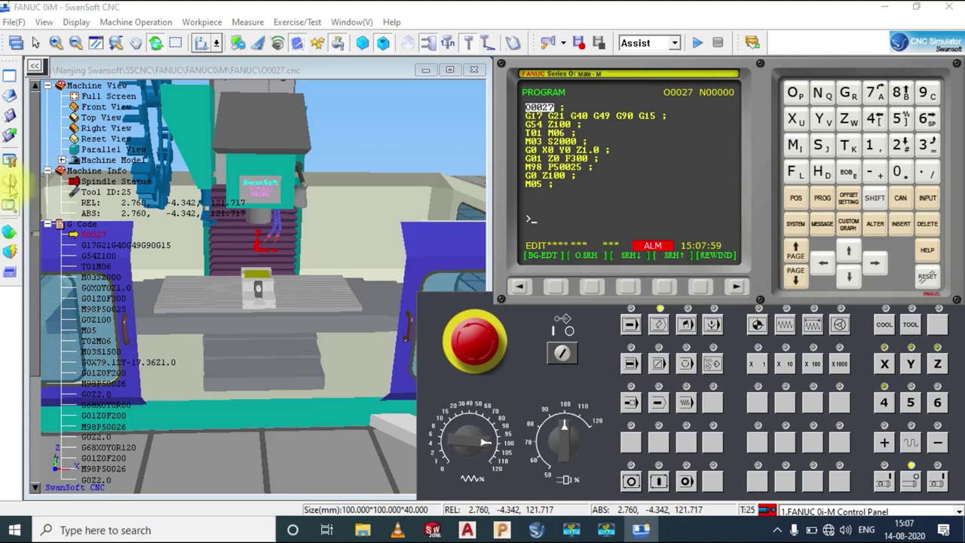
In the stock size and WCS settings, change the workpiece to a cylinder and colour it blue.
click(10, 228)
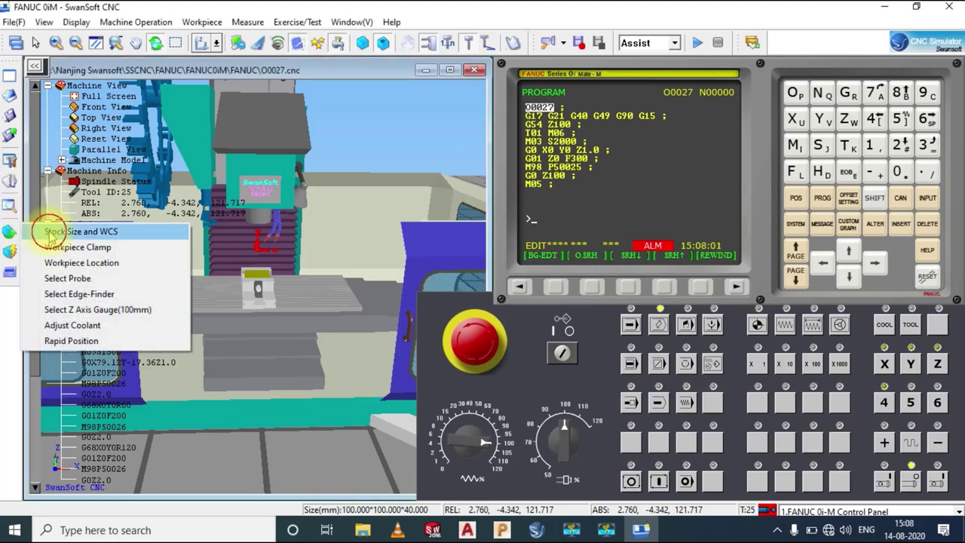
click(50, 231)
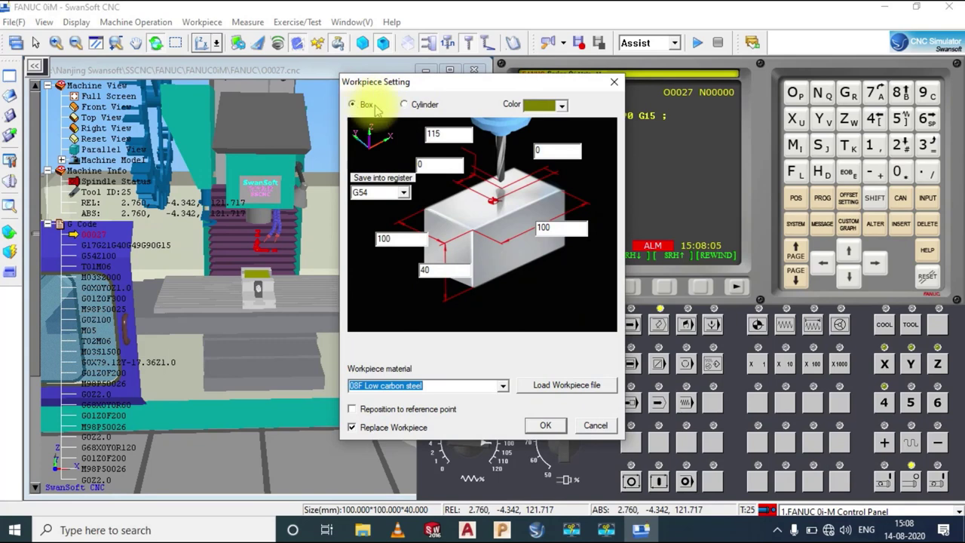
click(404, 105)
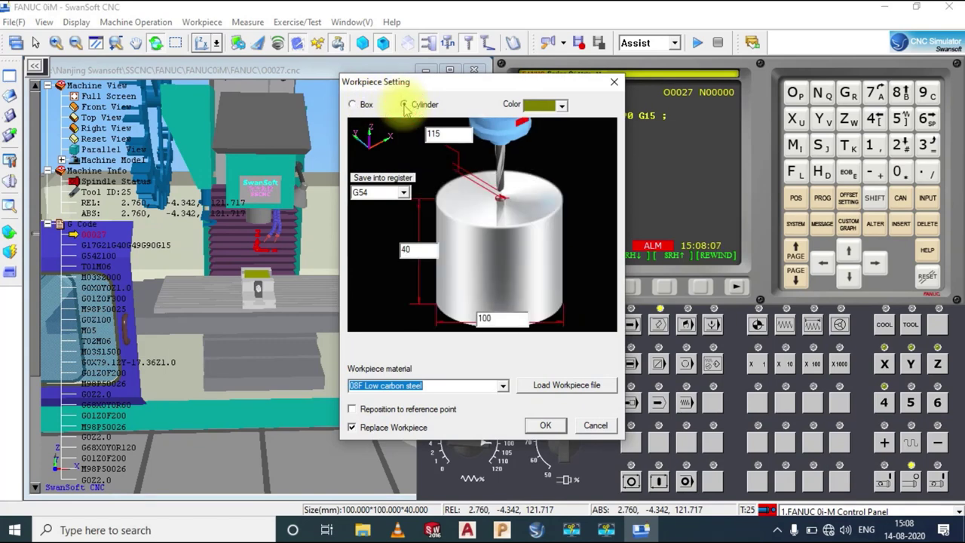
click(562, 106)
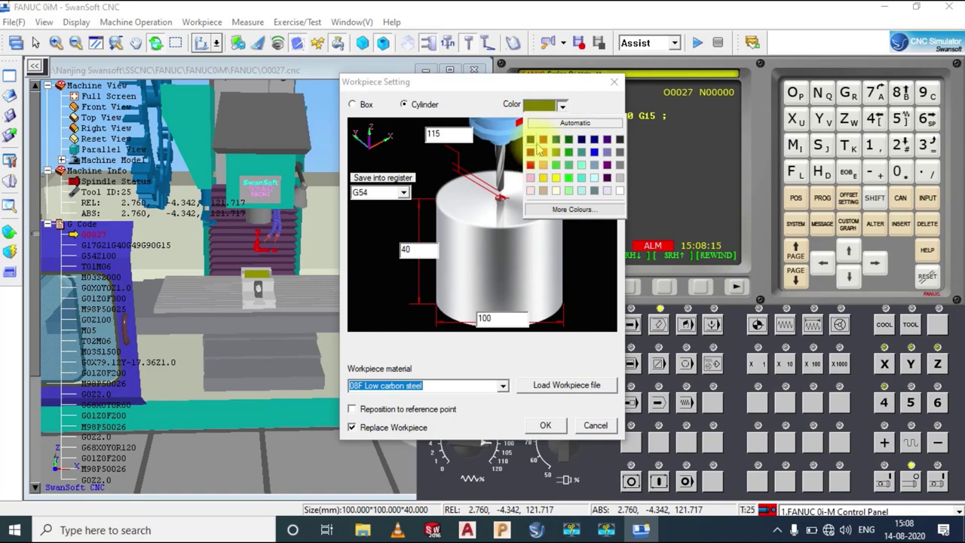
click(594, 151)
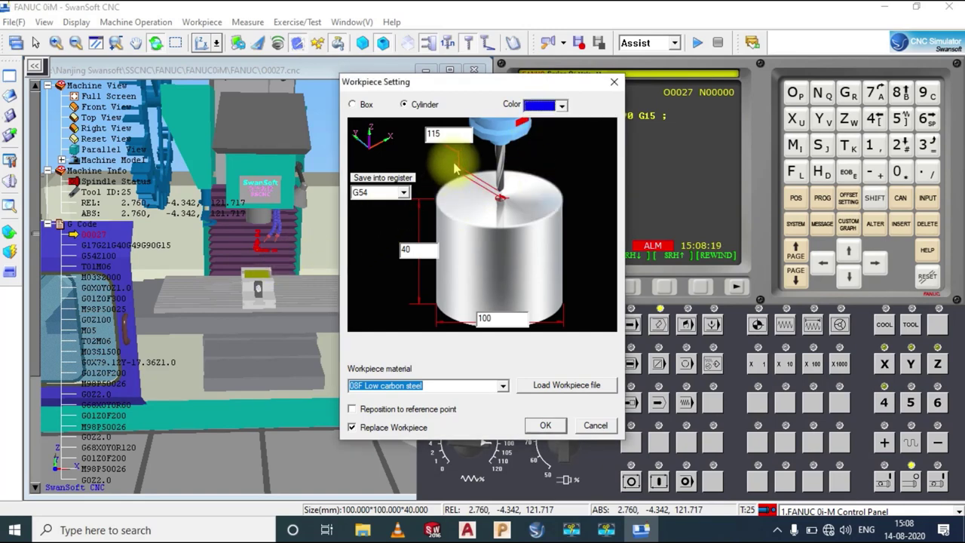
Set the cylindrical workpiece's height to 60 and diameter to 150, apply the settings, and inspect the stock up close.
drag(435, 248, 385, 257)
text(60)
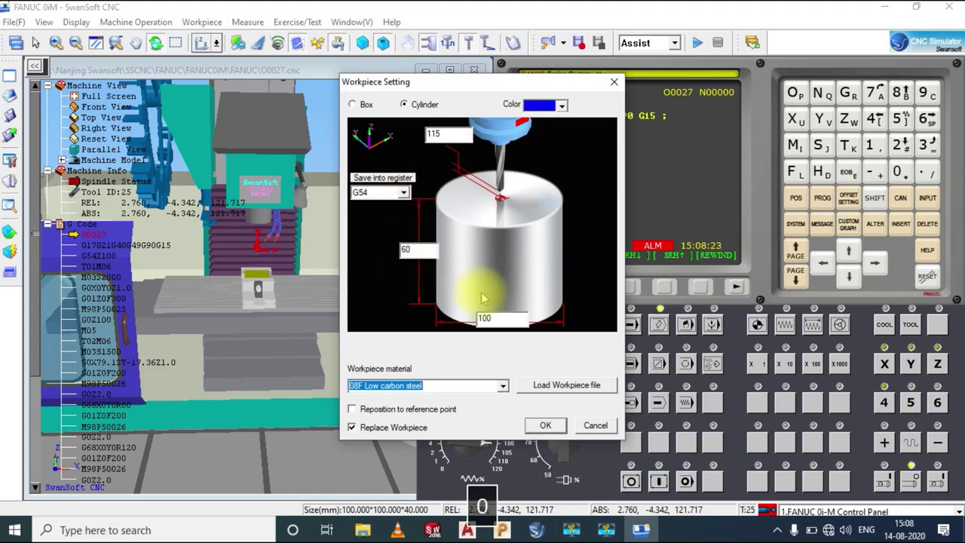
drag(503, 317, 470, 318)
text(150)
click(546, 426)
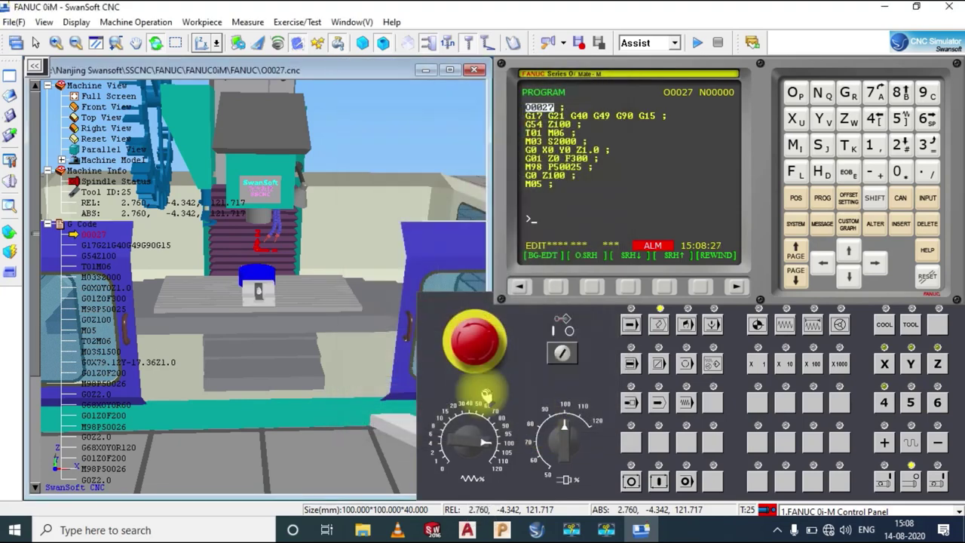
scroll(301, 260, up, 5)
scroll(300, 270, up, 3)
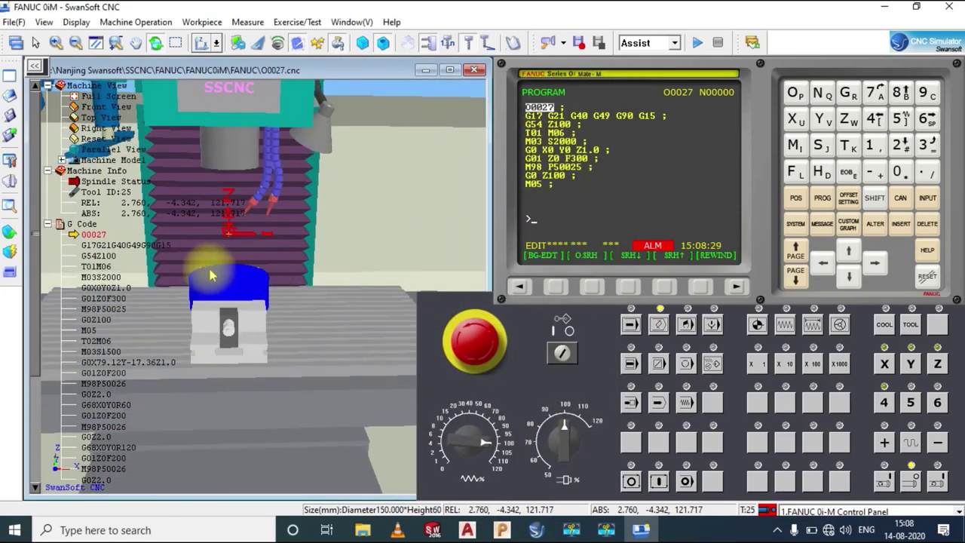
Set the length of flat tool 001 to 80 and add it to tool station 1 of the magazine.
click(10, 232)
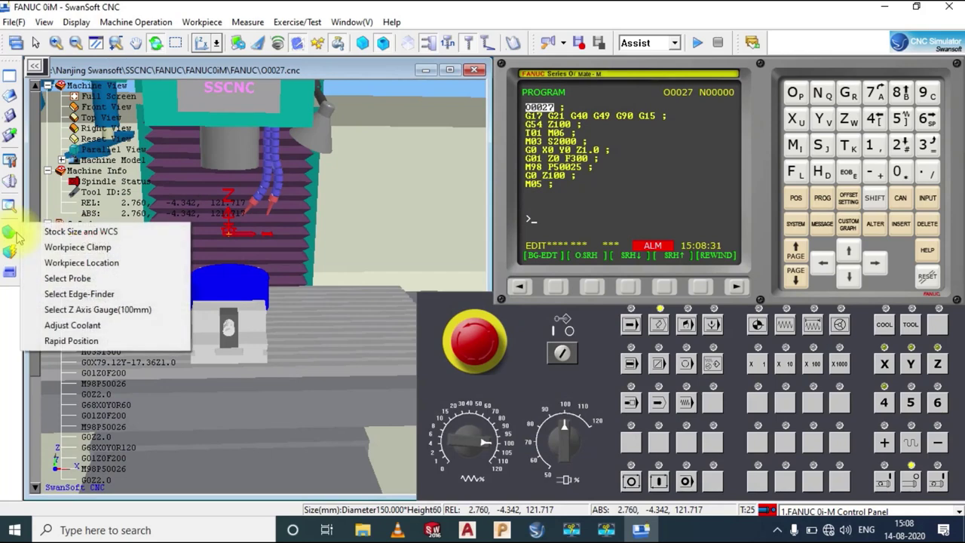
click(11, 181)
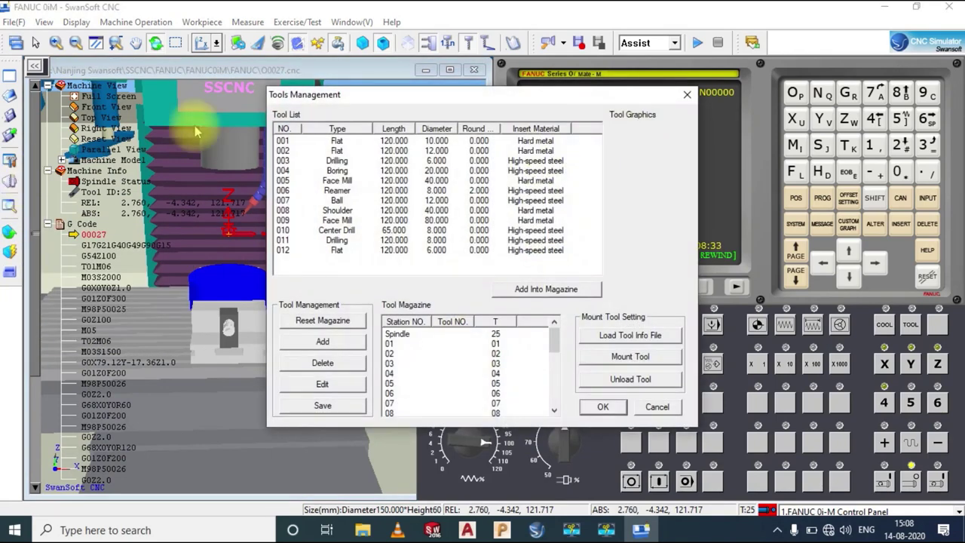
click(341, 142)
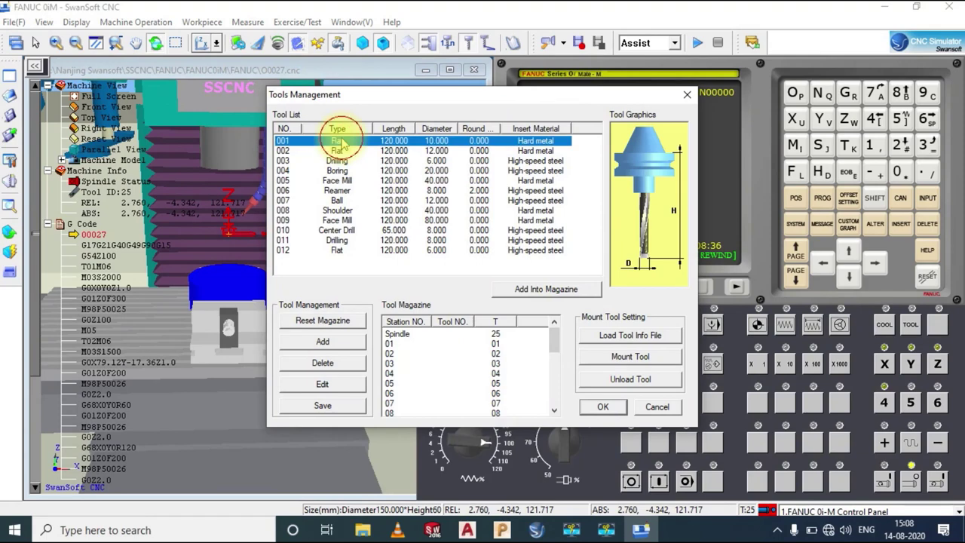
click(324, 384)
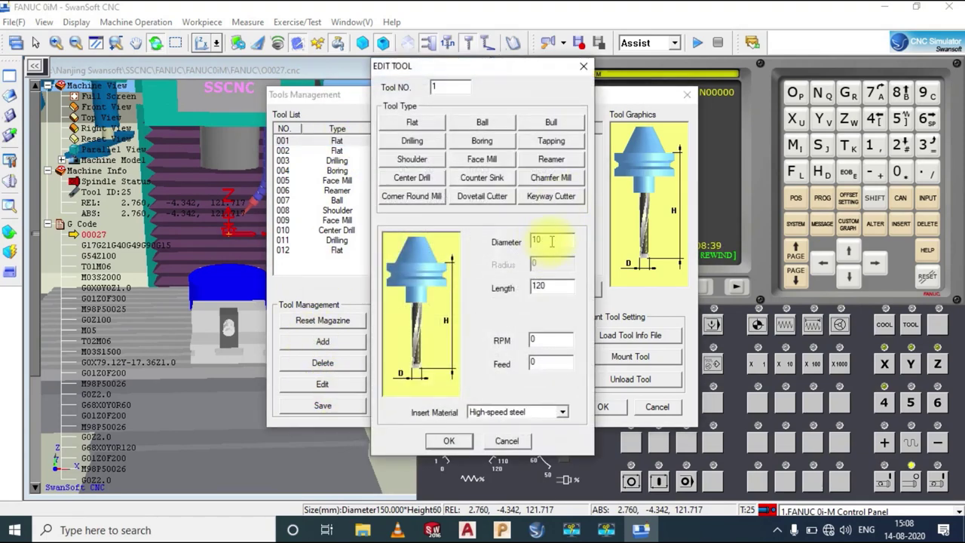
drag(560, 286, 515, 294)
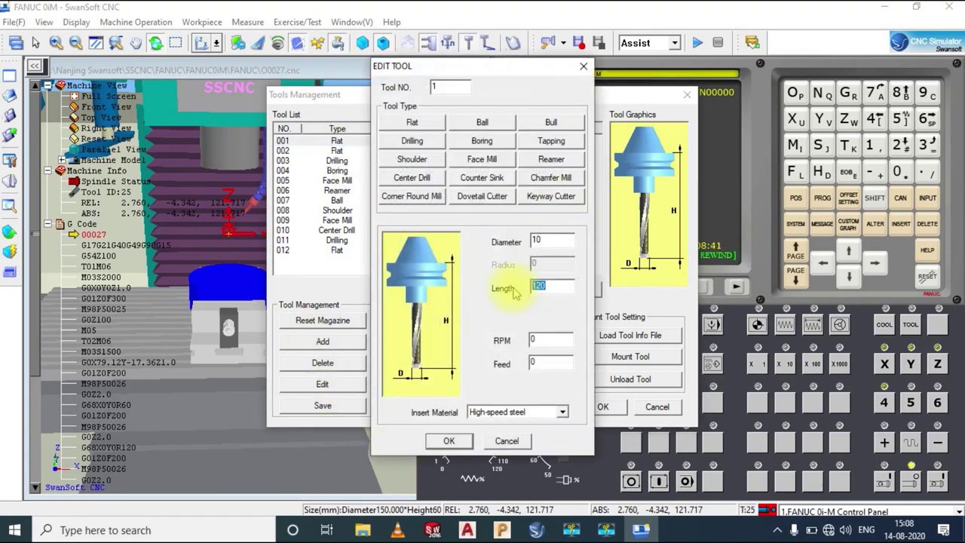
text(80)
click(448, 441)
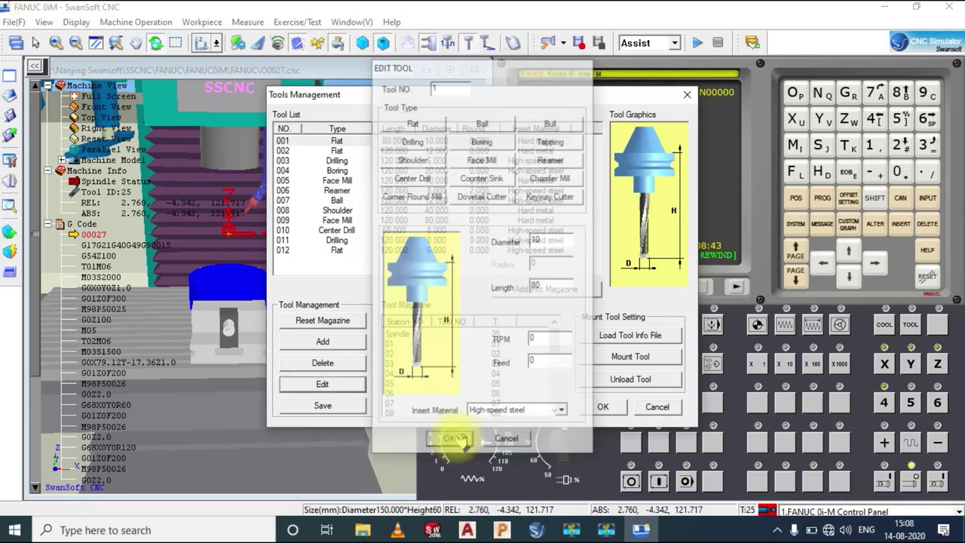
click(509, 290)
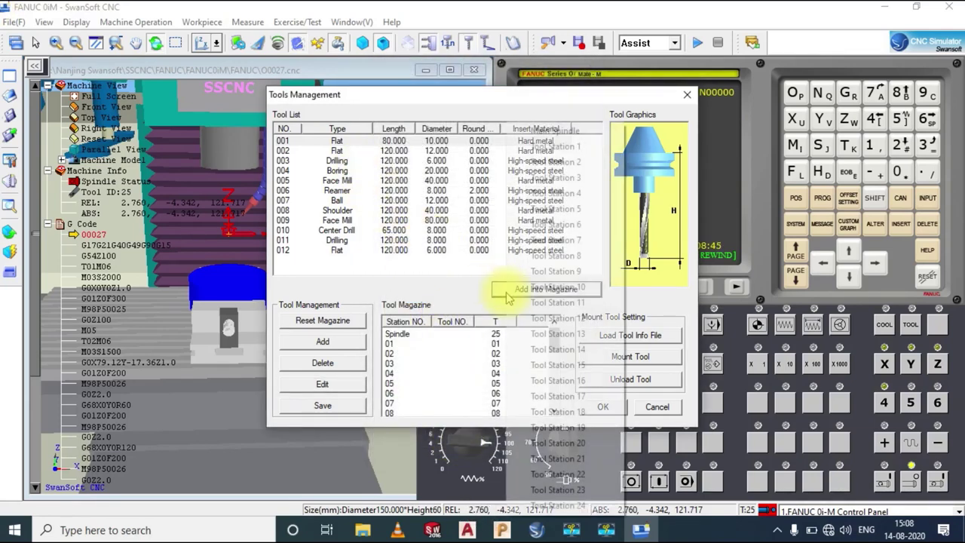
click(535, 148)
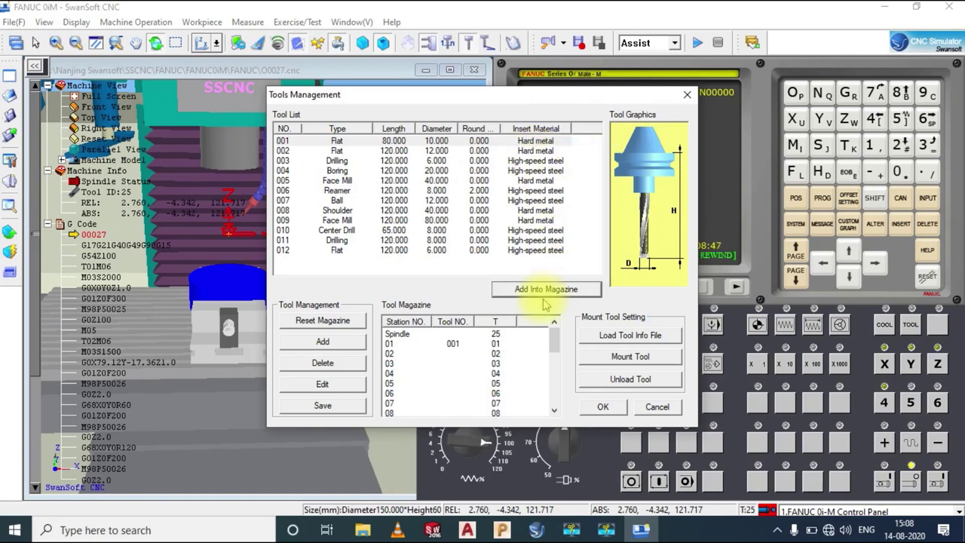
Set the length of flat tool 002 to 80 and add it to tool station 2 of the magazine.
click(354, 151)
click(334, 384)
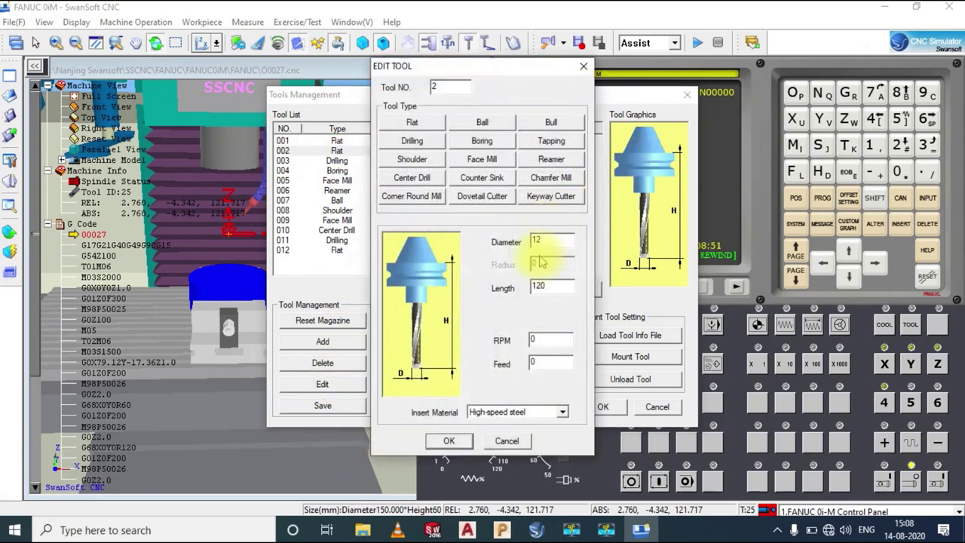
click(554, 285)
text(80)
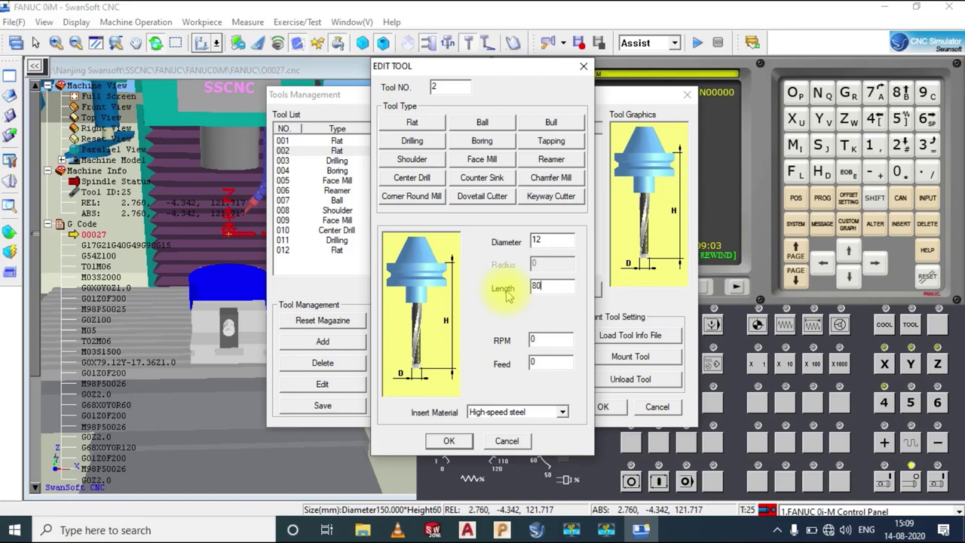
click(450, 441)
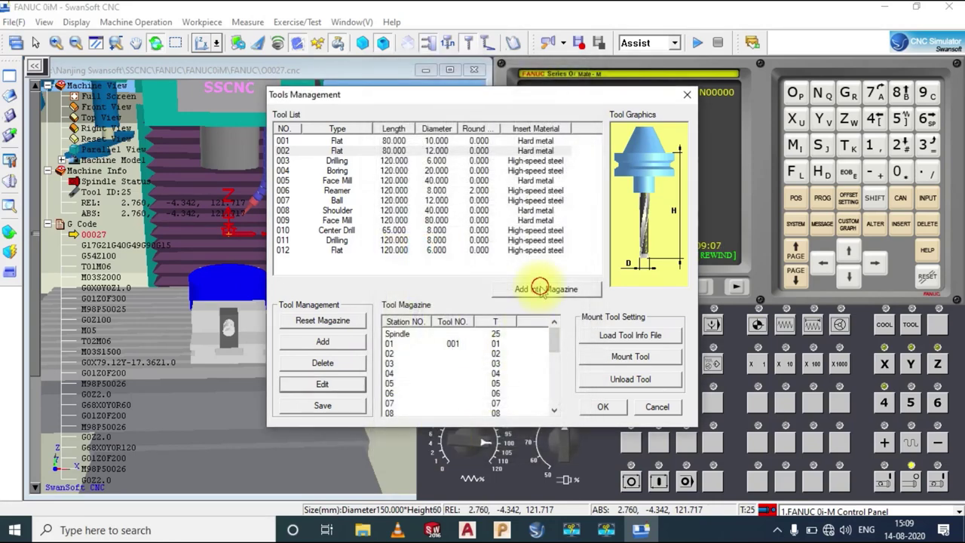
click(540, 290)
click(562, 162)
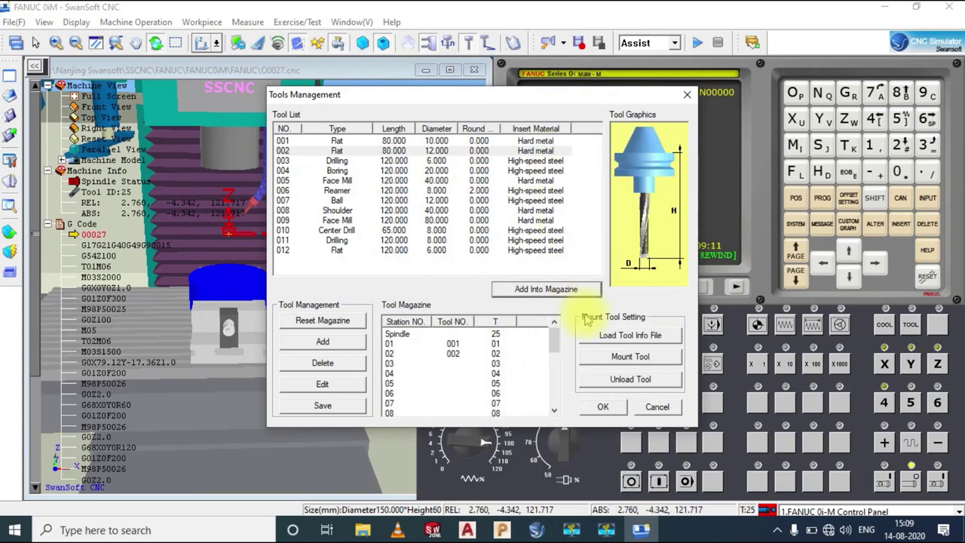
Mount the tool from magazine station 01 in the spindle and close the tool management.
click(453, 344)
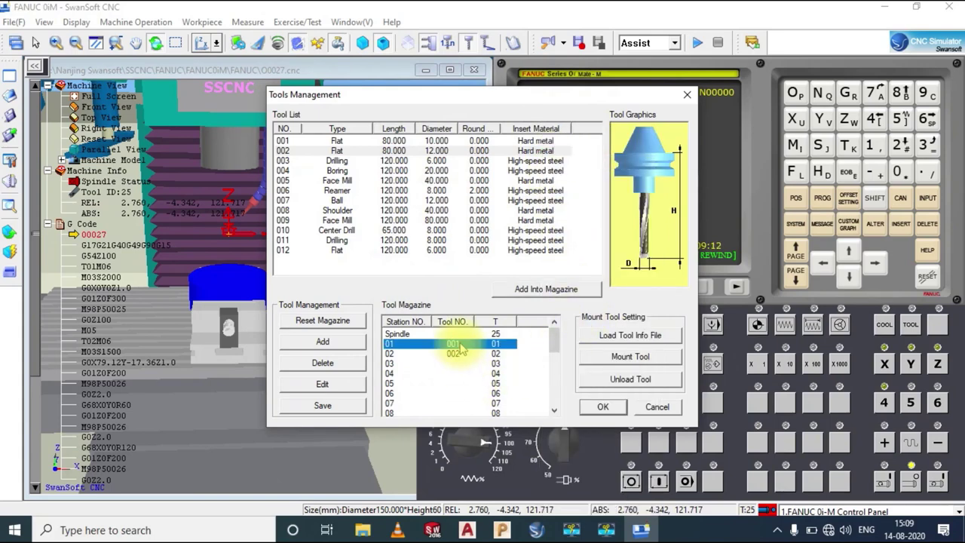
click(637, 357)
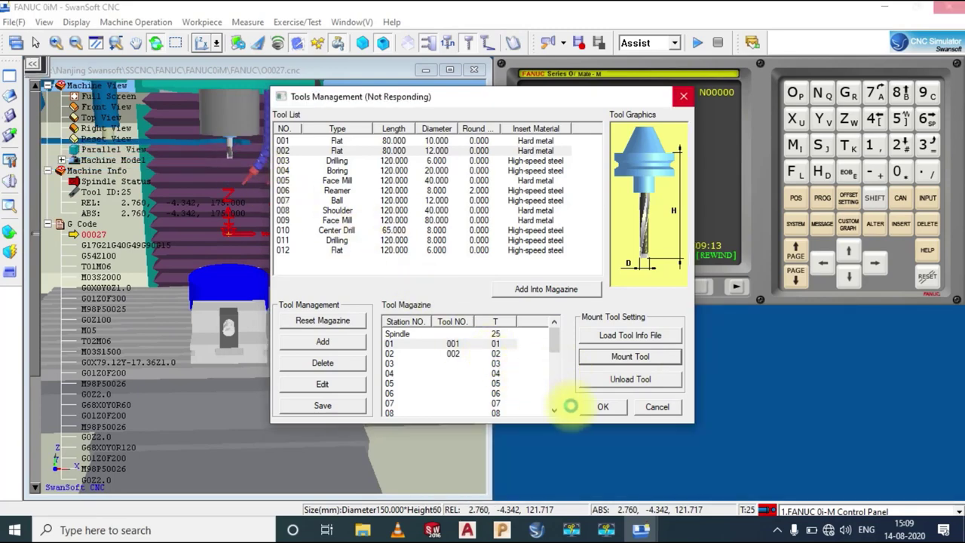
click(574, 406)
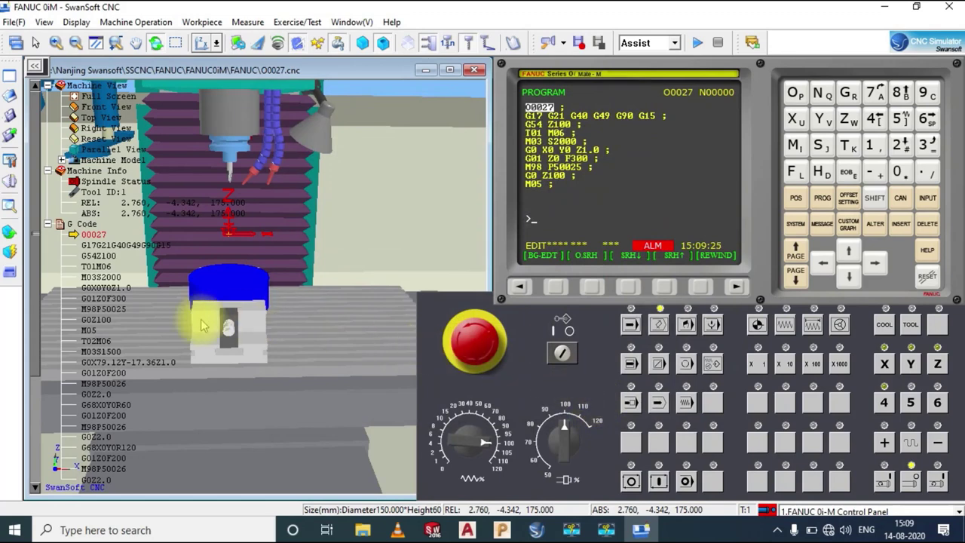
Rapid-position the tool to the top centre of the cylindrical workpiece.
click(6, 235)
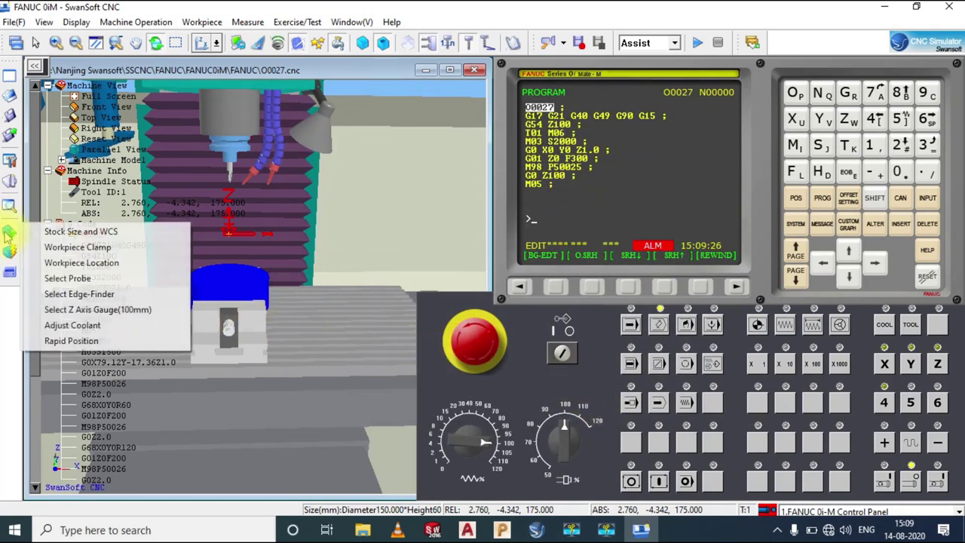
click(82, 338)
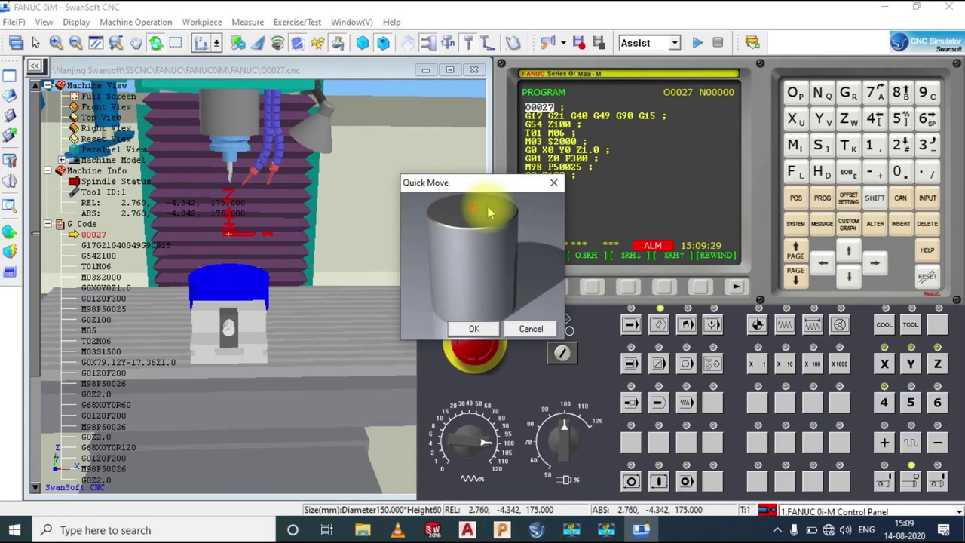
click(466, 328)
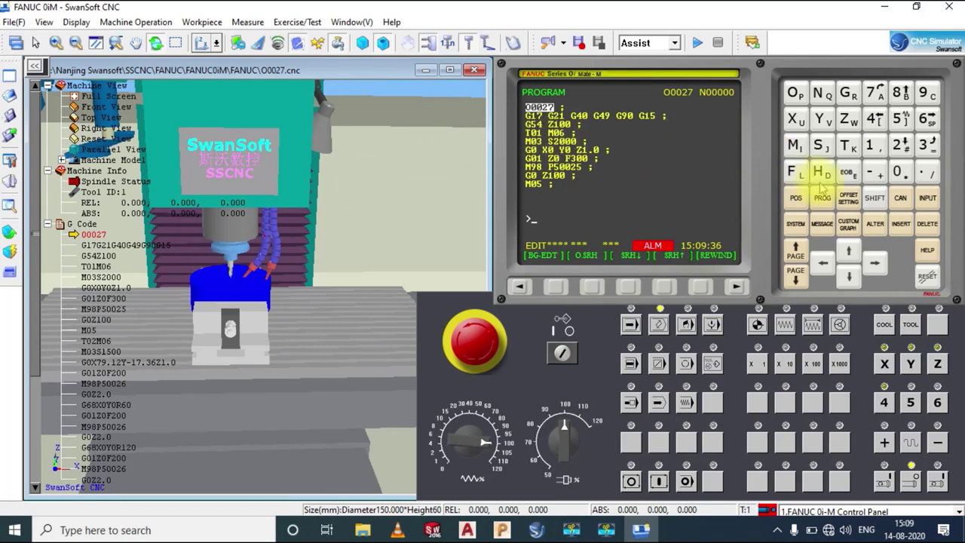
Set the work zero at the current tool position by measuring X0, Y0 and Z0 in the work offset table.
click(848, 199)
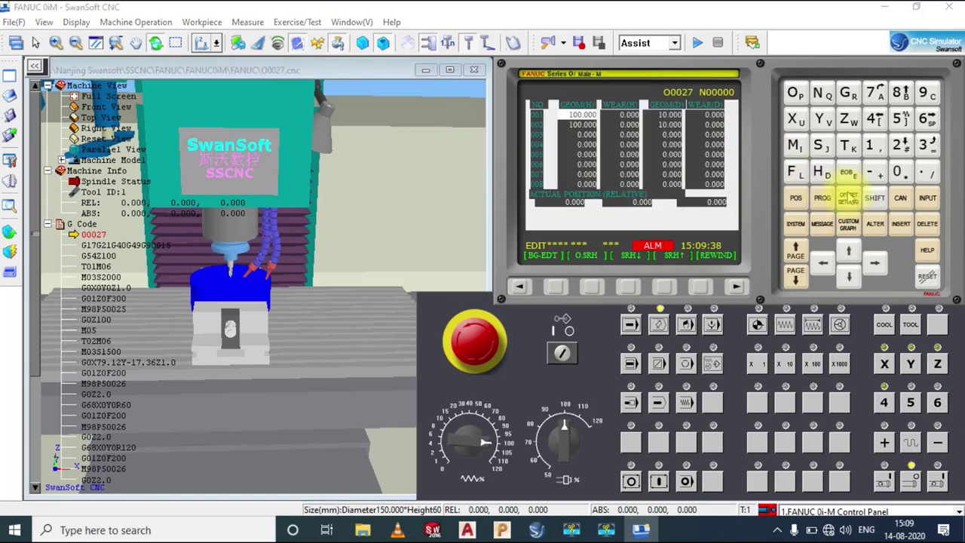
click(627, 286)
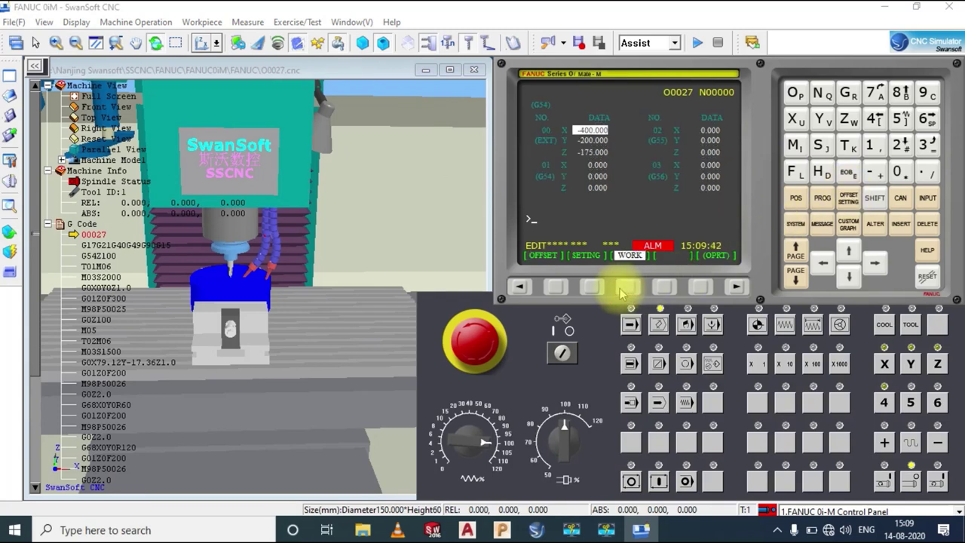
text(X0)
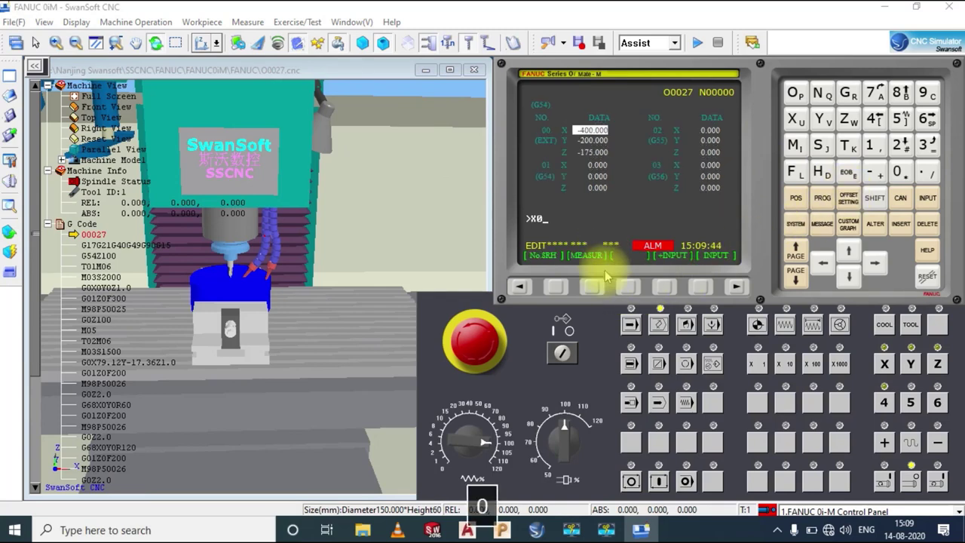
click(594, 286)
text(Y)
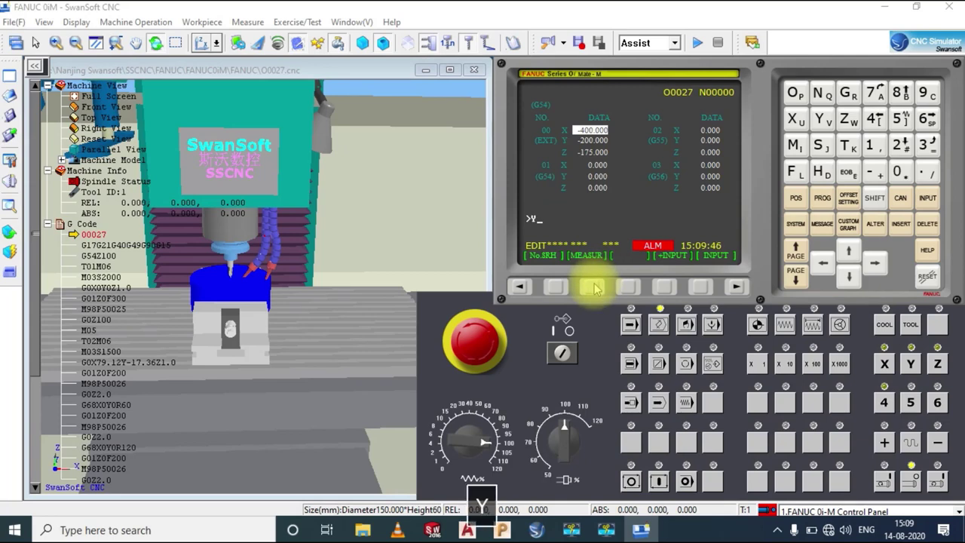
text(0)
click(594, 286)
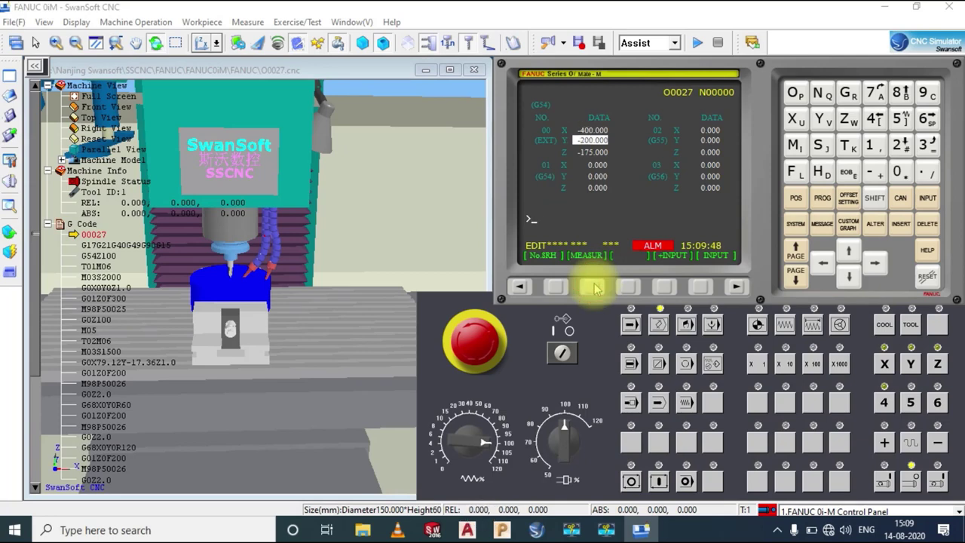
text(Z0)
click(594, 286)
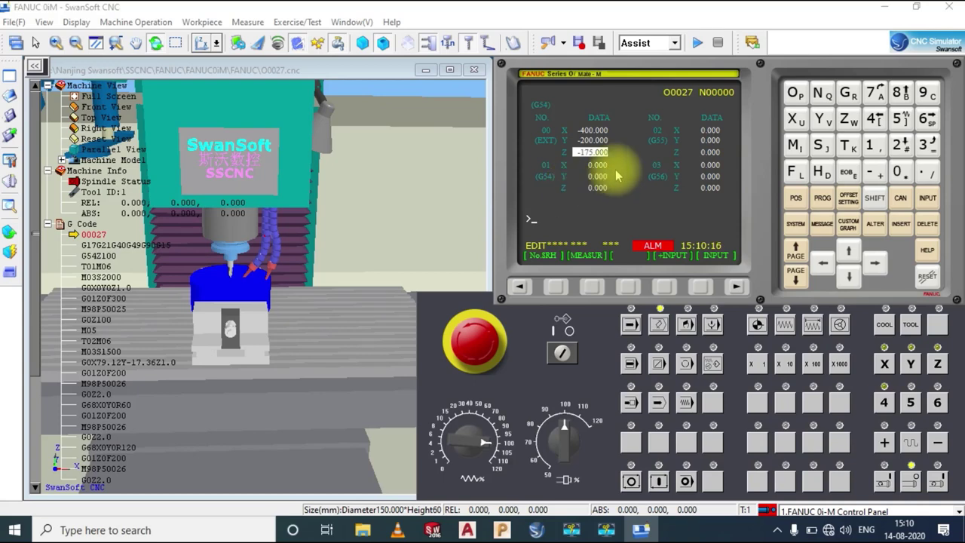
Return the machine to its reference point in the Z, Y and X axes, in that order.
click(758, 325)
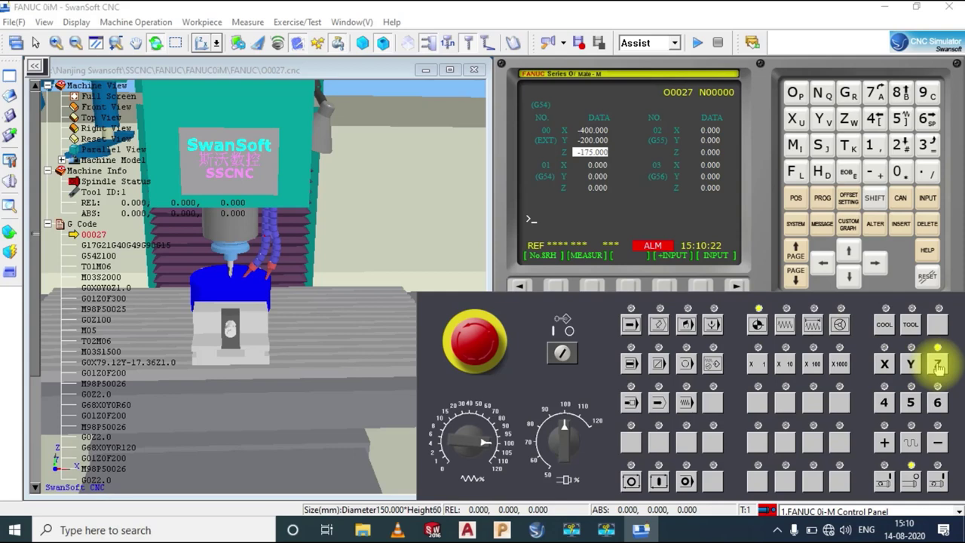
click(885, 443)
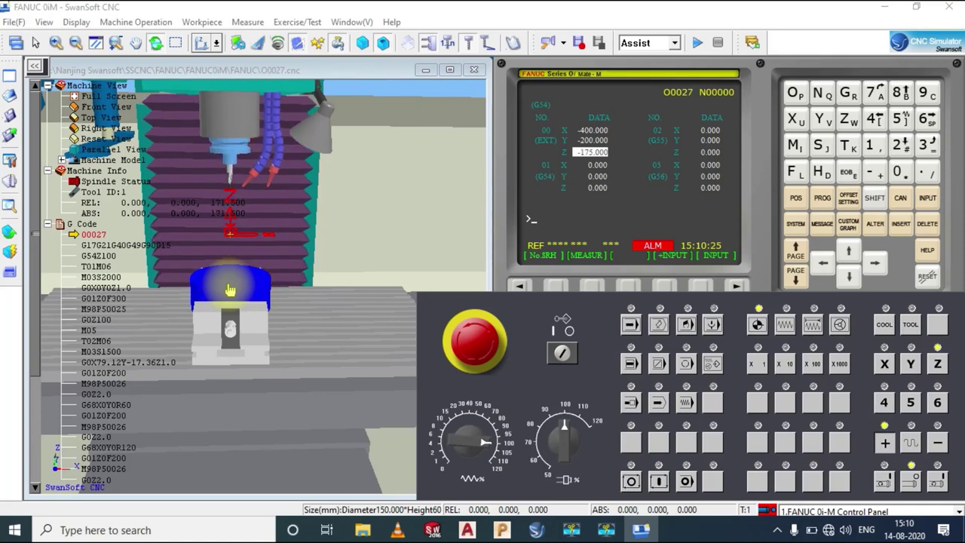
click(910, 364)
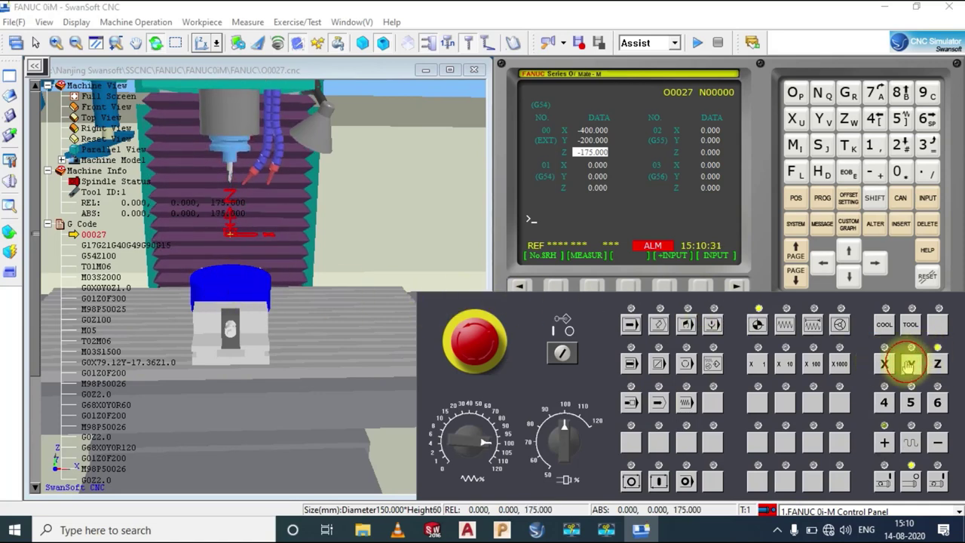
click(884, 442)
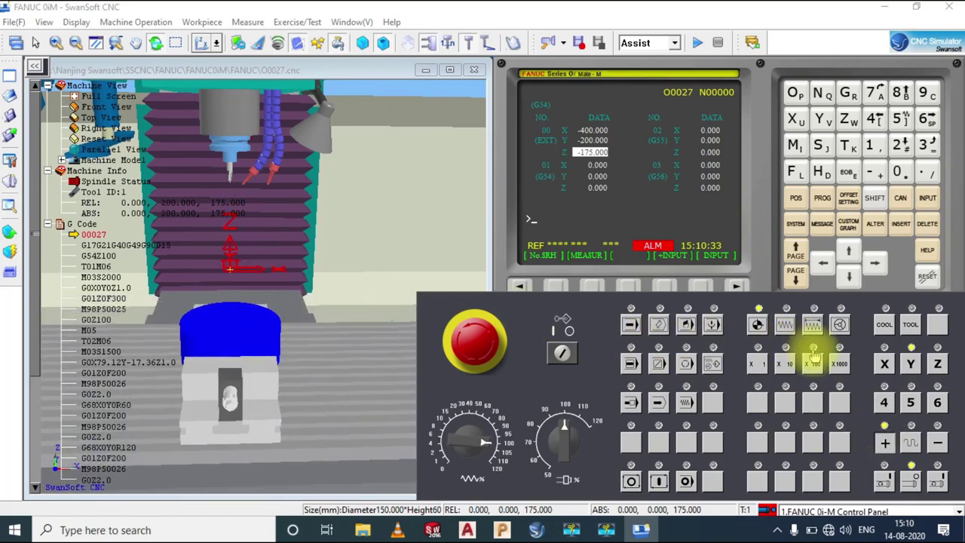
click(884, 363)
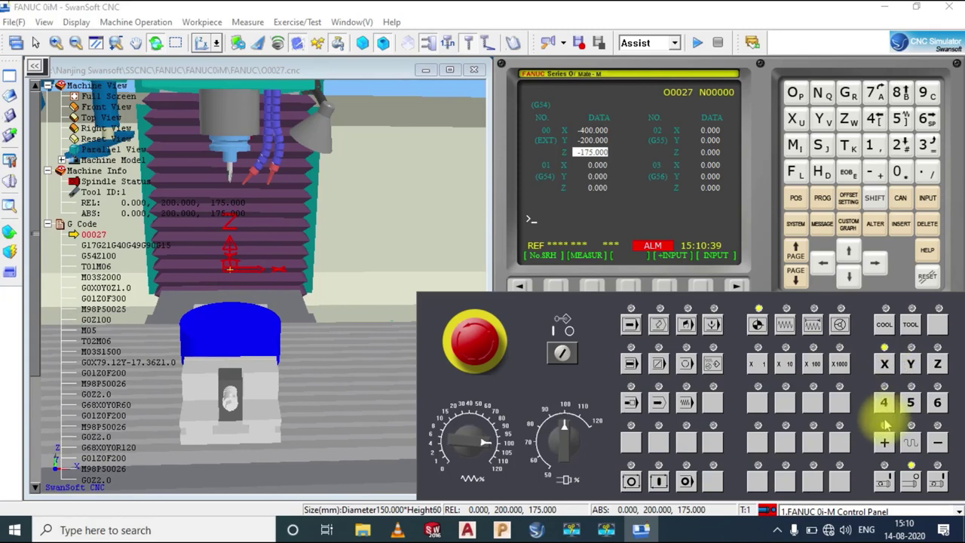
click(884, 445)
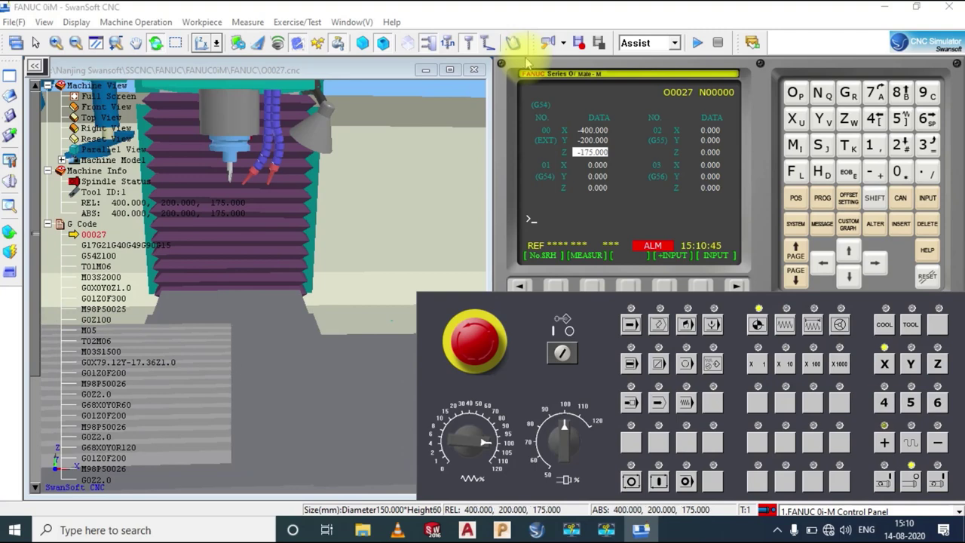
Switch the machine to automatic mode and make room for an enlarged machine view by moving the control panels aside.
click(513, 43)
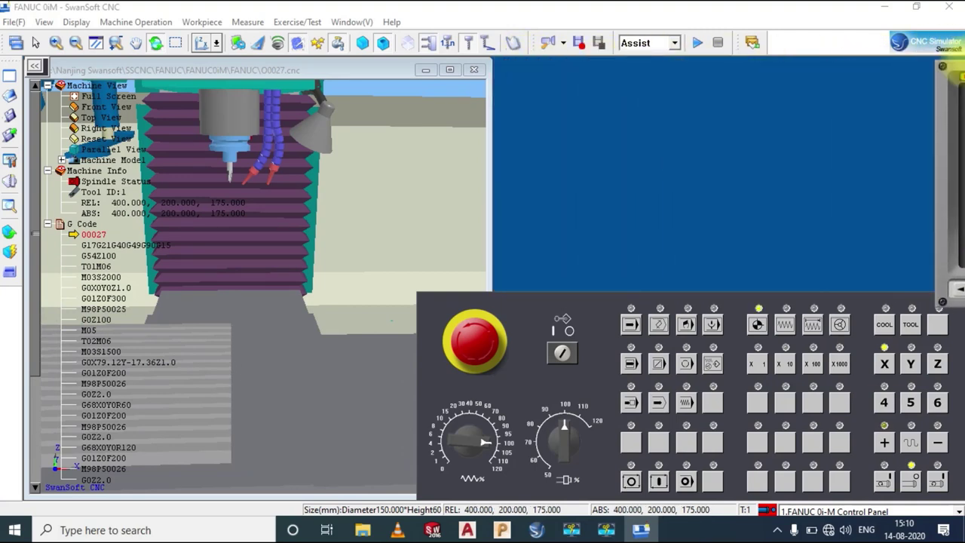
drag(517, 297, 818, 305)
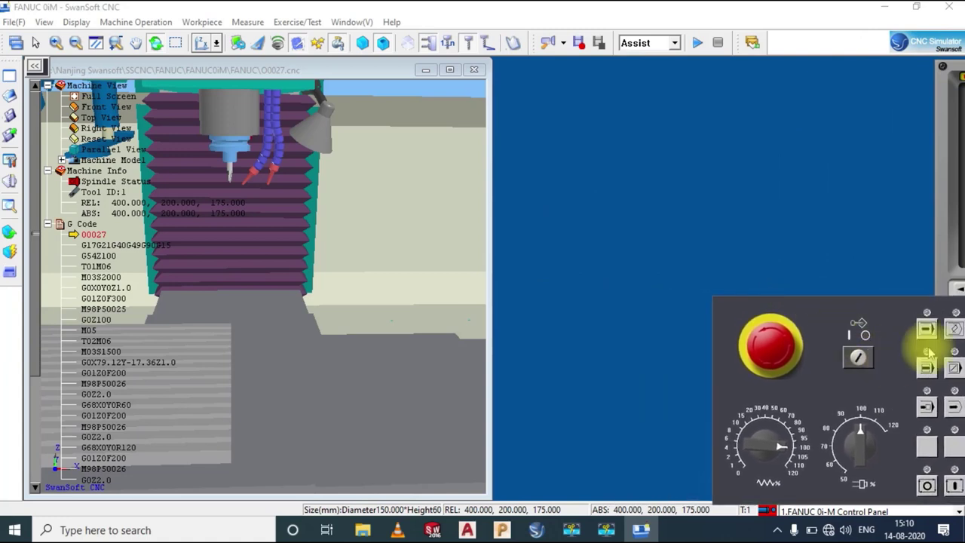
click(927, 329)
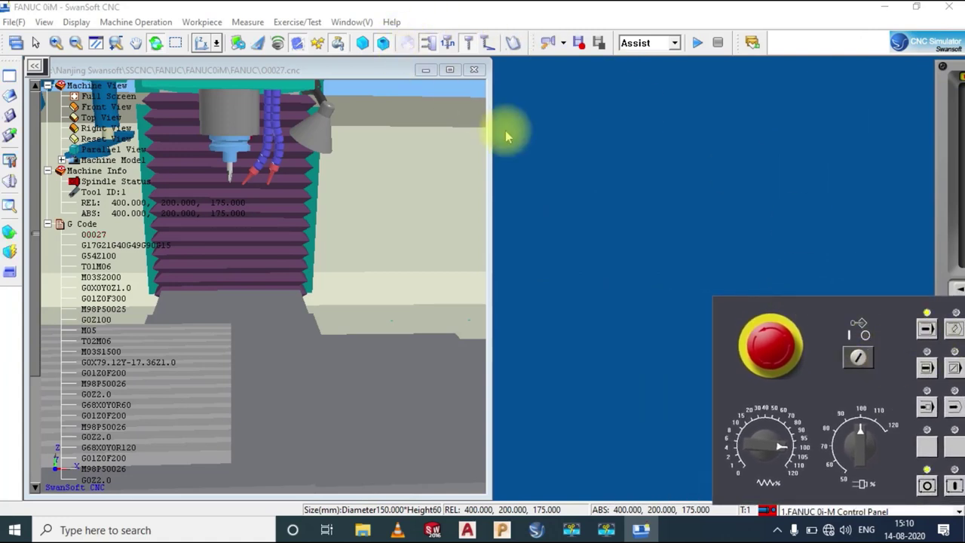
drag(738, 149, 888, 144)
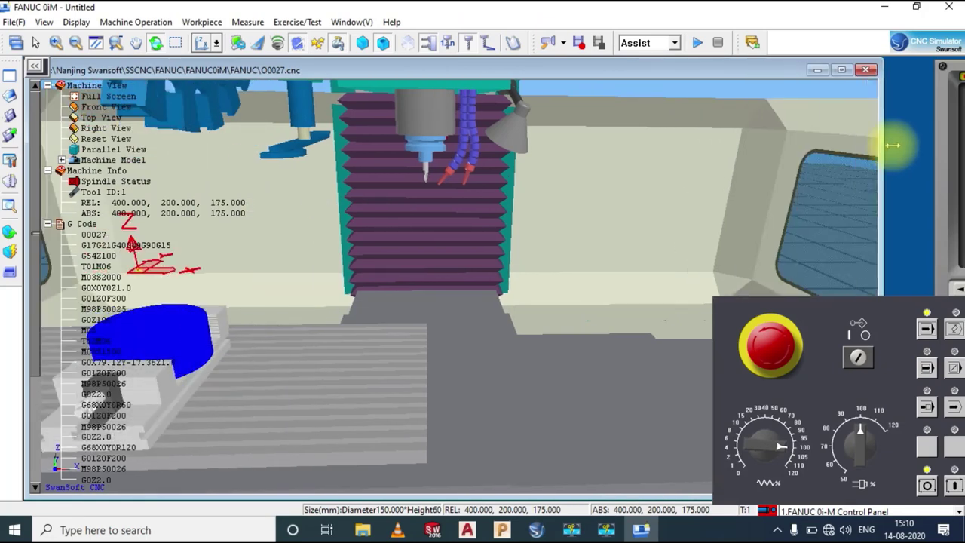
Start the automatic machining cycle of program O0027 on the cylindrical workpiece and observe the cutting up close.
scroll(443, 335, up, 5)
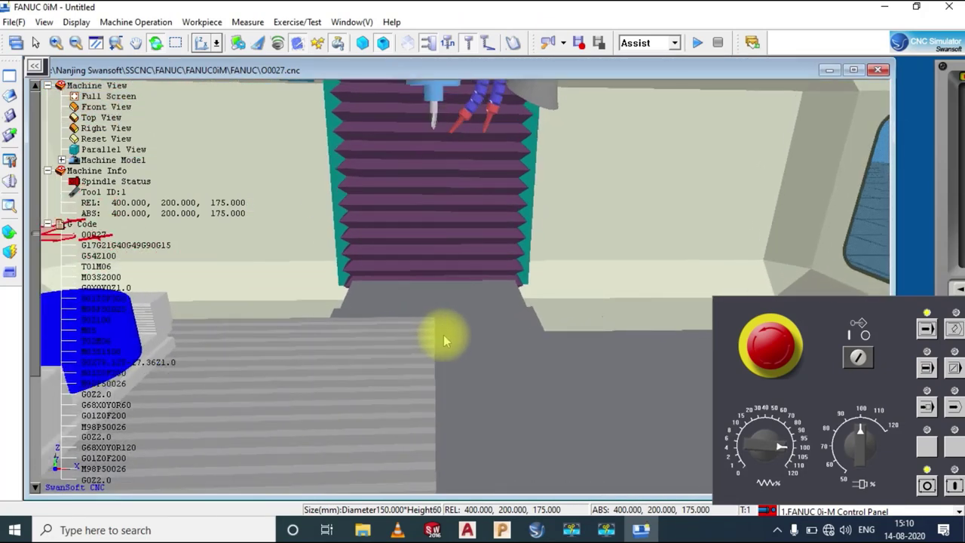
scroll(447, 337, up, 4)
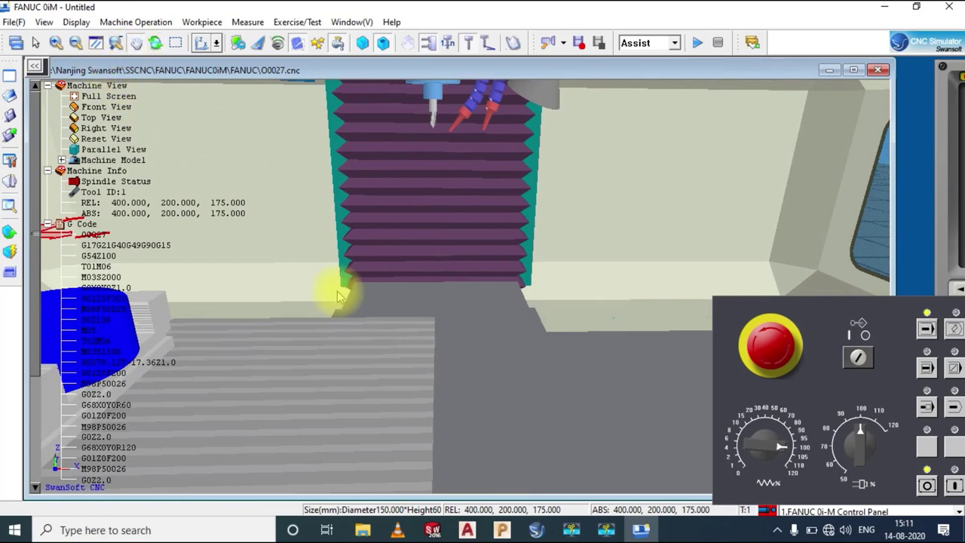
drag(390, 381, 459, 308)
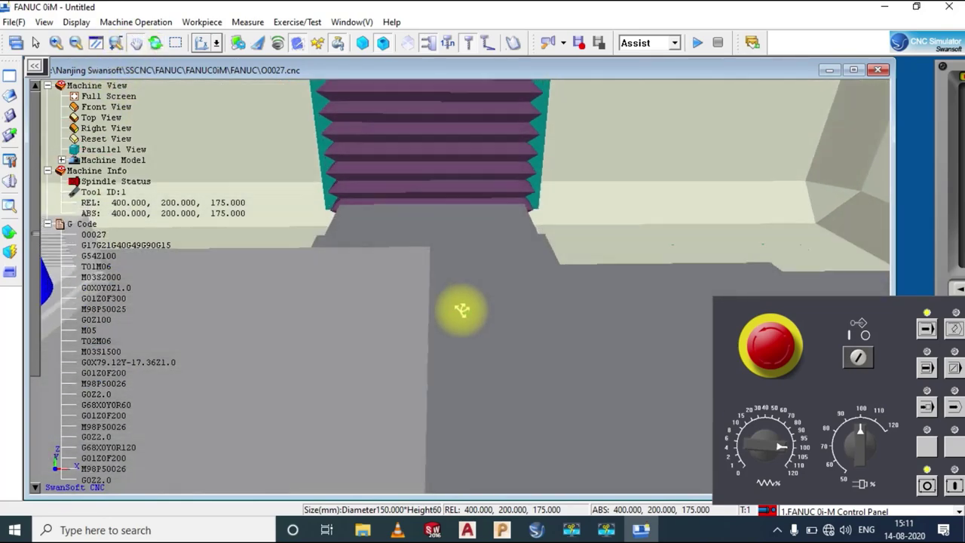
click(952, 486)
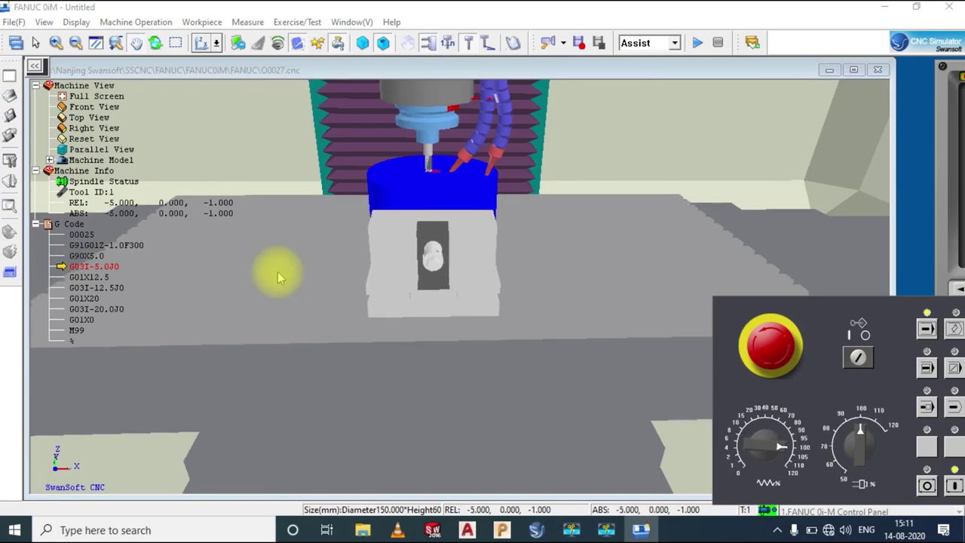
scroll(445, 168, up, 2)
scroll(445, 166, up, 5)
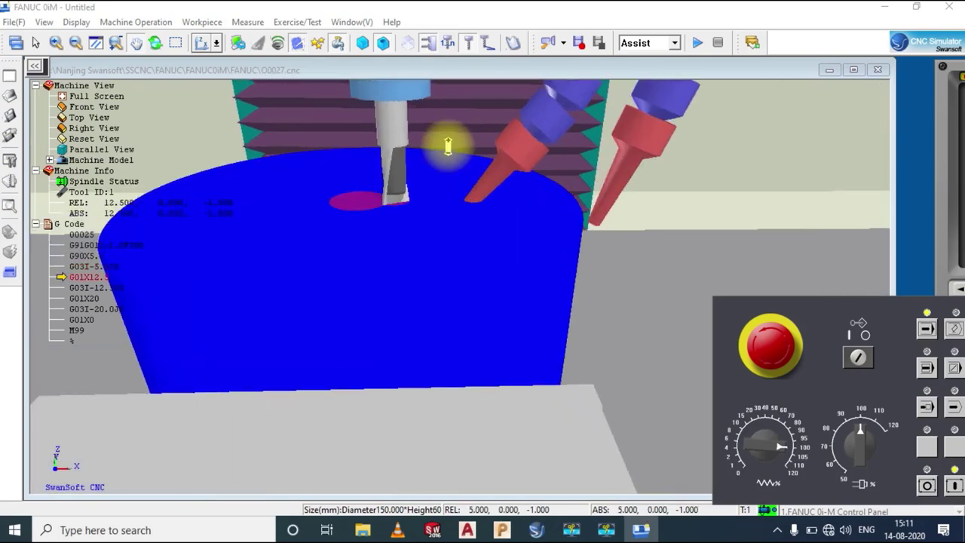
scroll(445, 148, down, 3)
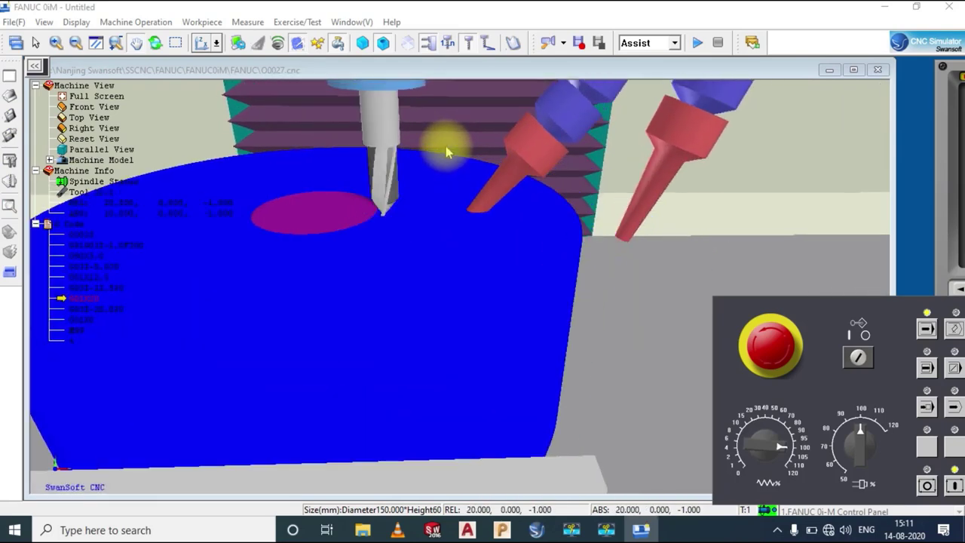